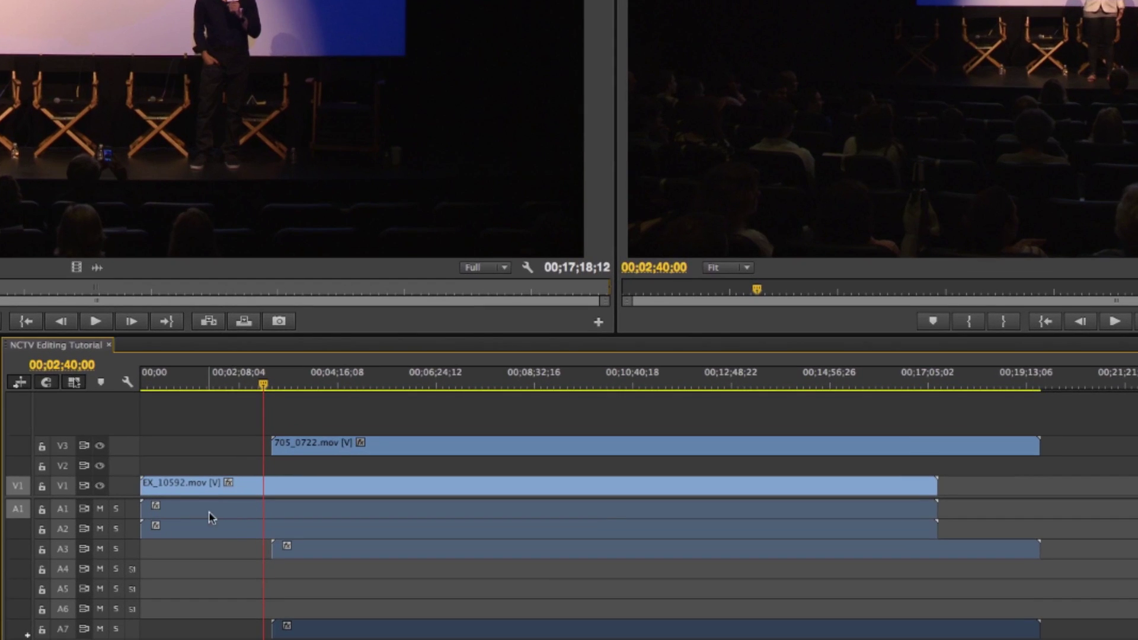
- Unlink the EX_10592 clip's audio from its video
click(210, 517)
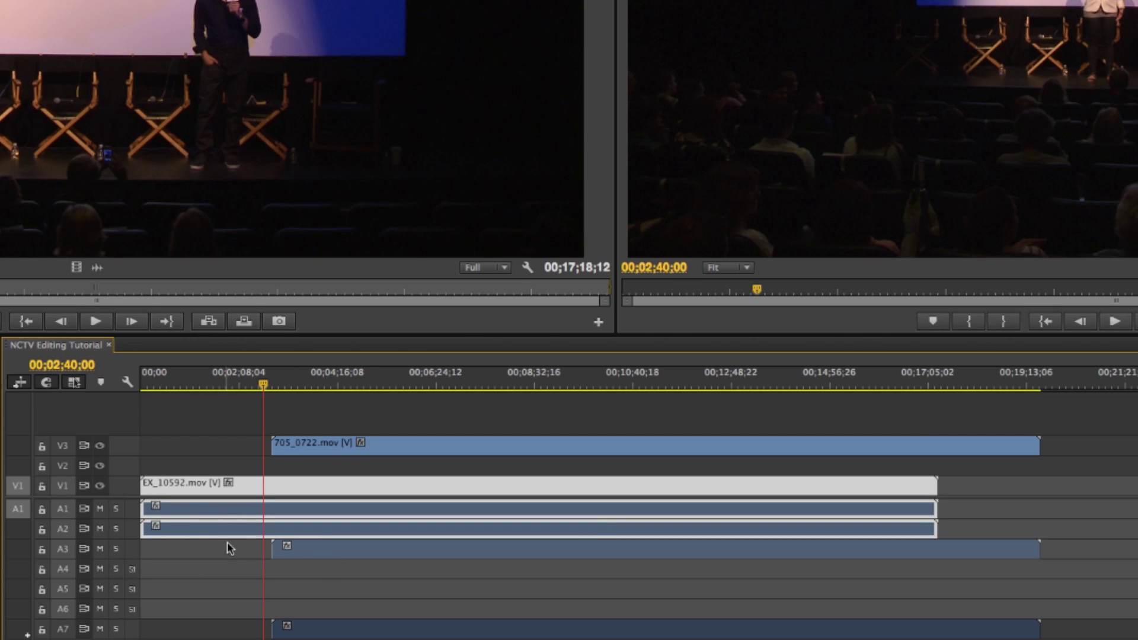
click(219, 557)
click(236, 507)
click(333, 548)
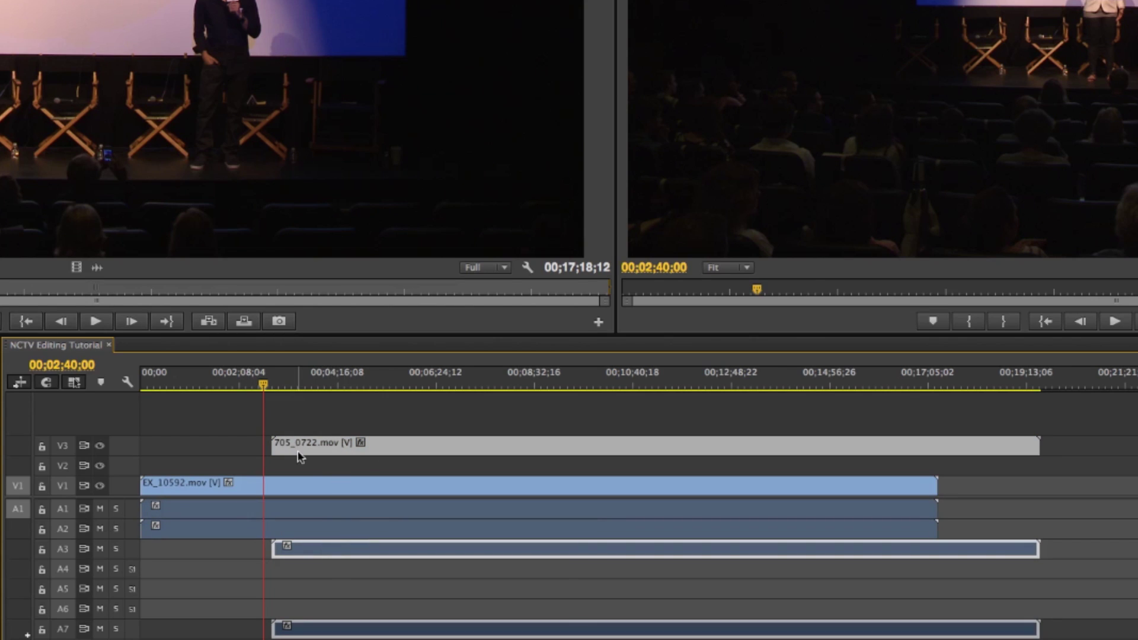
click(230, 534)
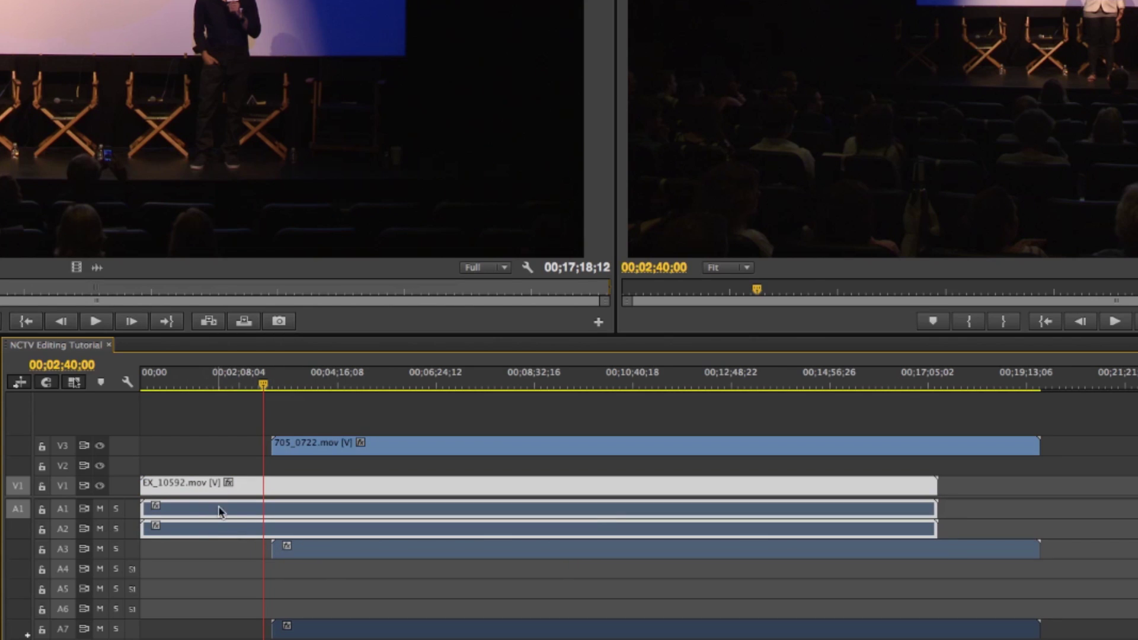
right_click(220, 511)
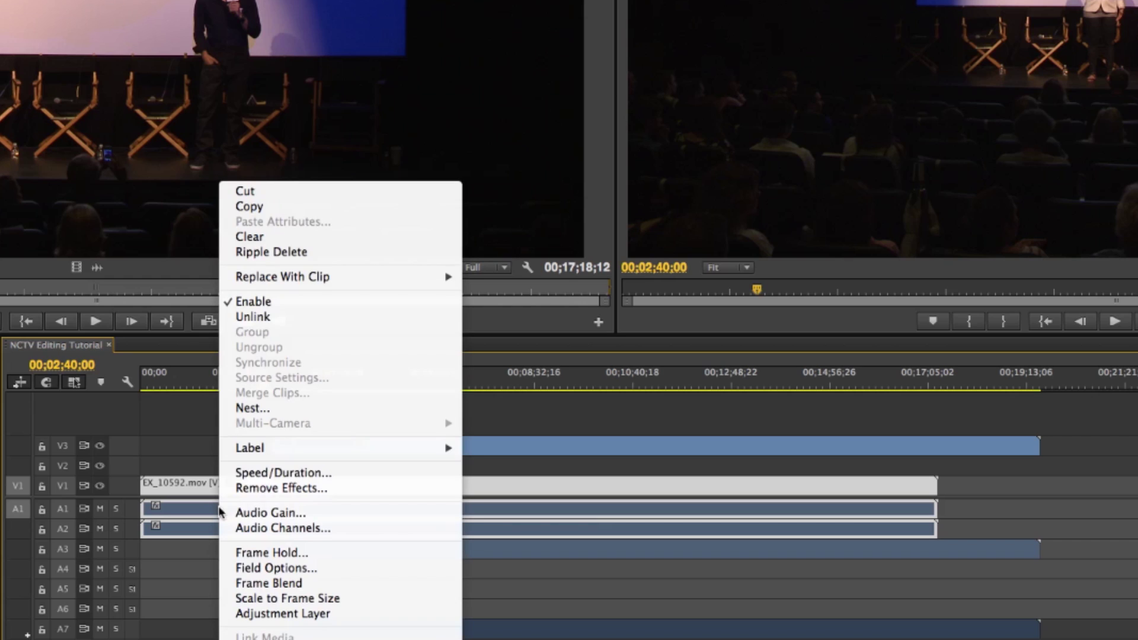
click(285, 318)
- Check that the A1 and A2 audio clips now select independently
click(198, 532)
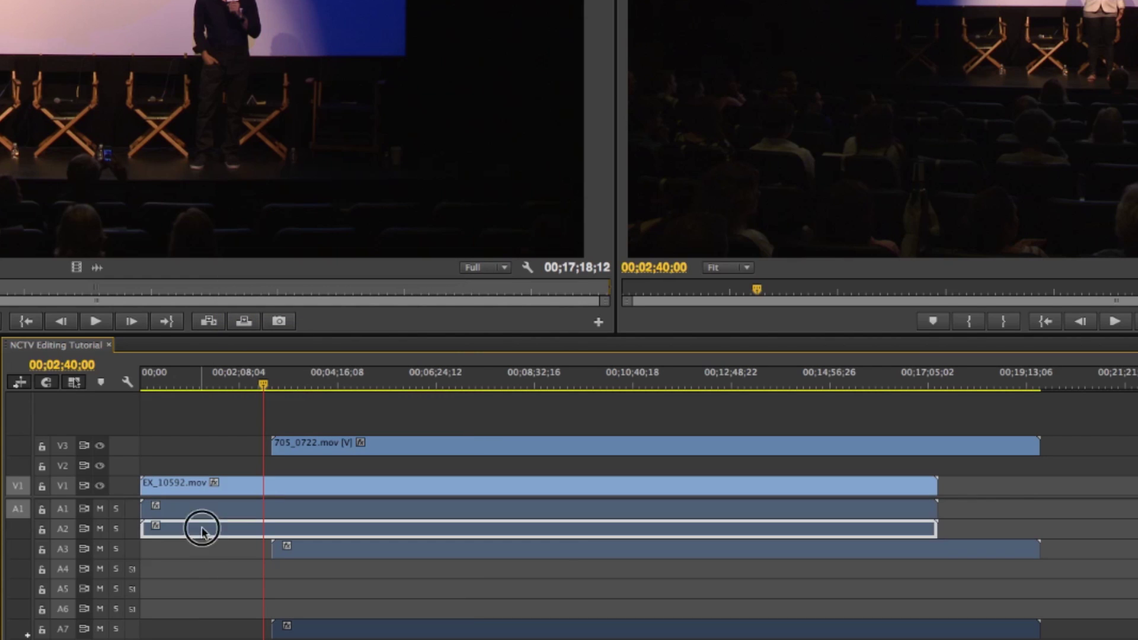
click(223, 518)
click(211, 529)
click(217, 511)
click(206, 535)
- Delete every empty audio track so only A1 to A4 remain
right_click(131, 571)
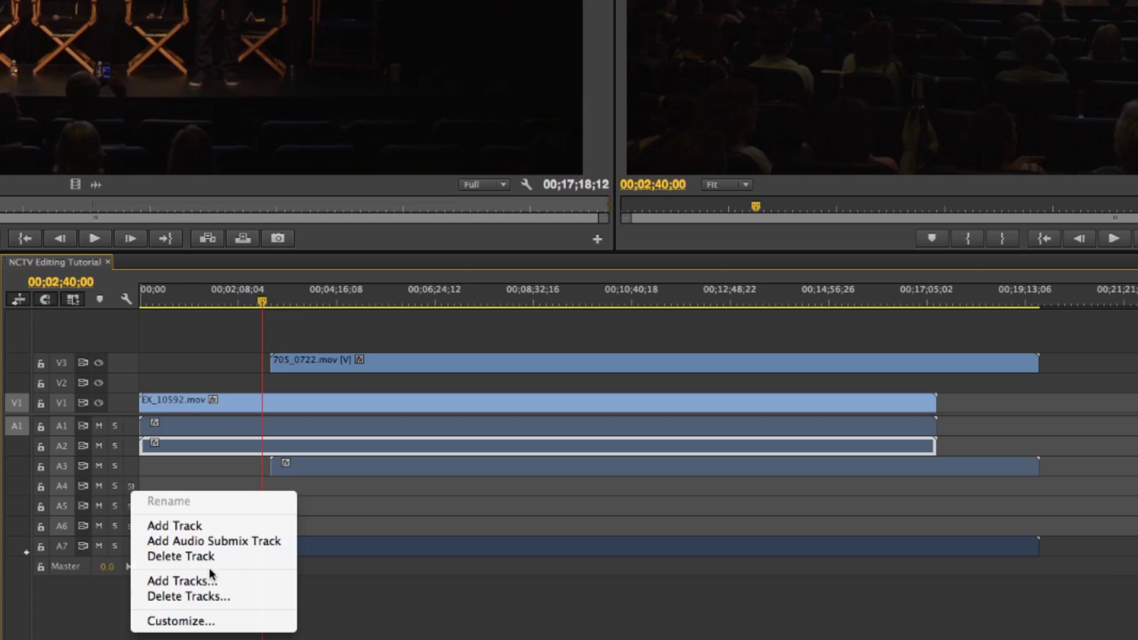
click(219, 599)
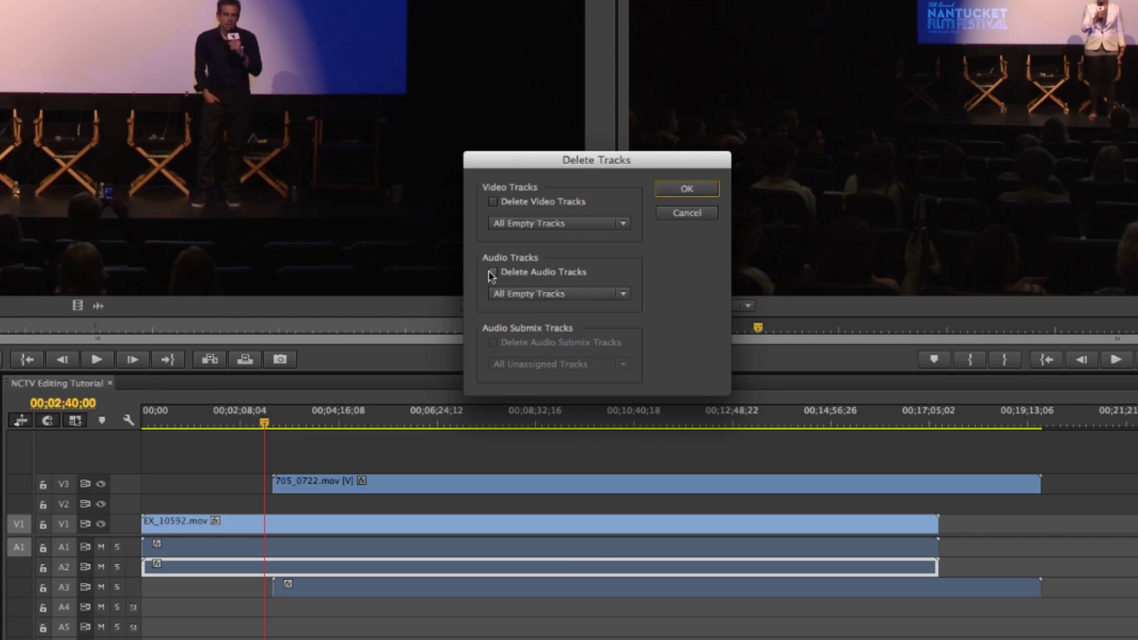
click(503, 276)
click(679, 191)
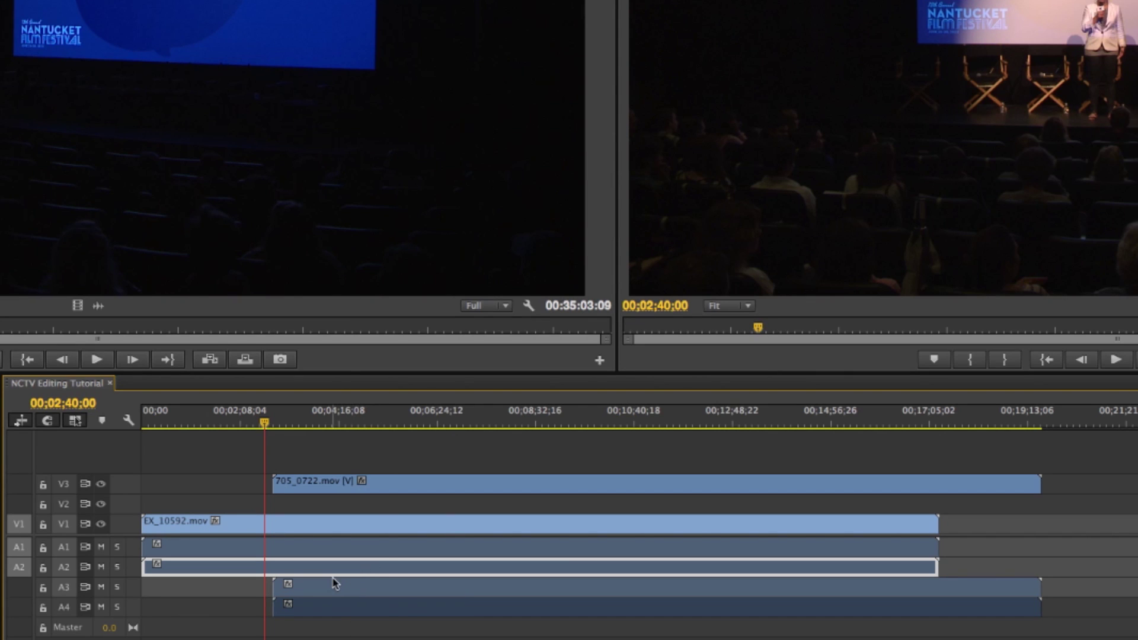
key(=)
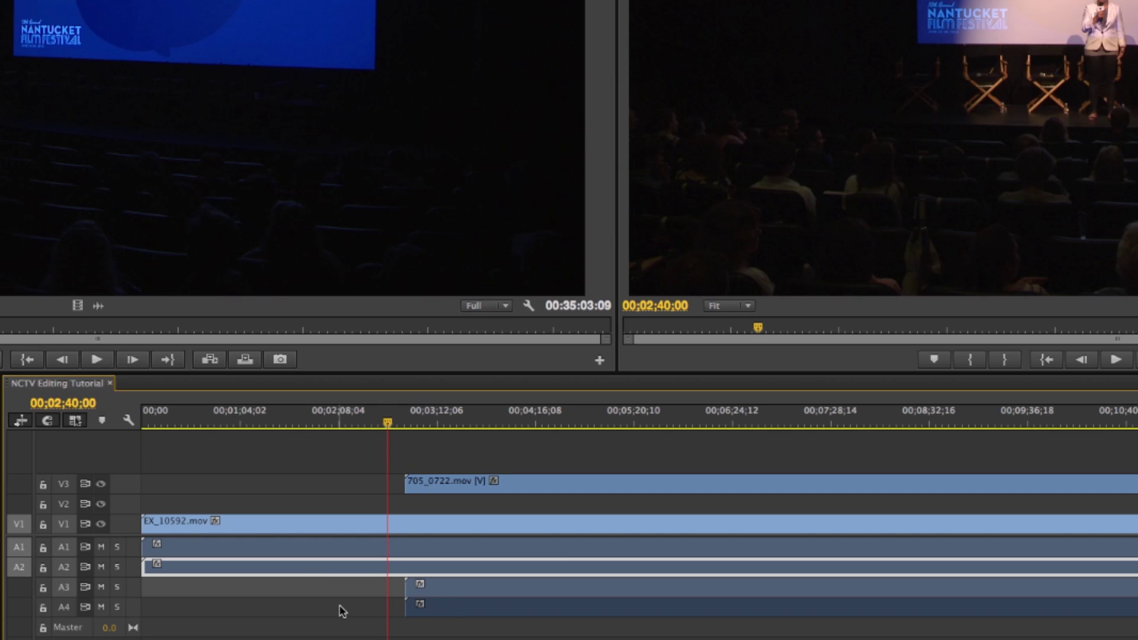
- Unlink the 705_0722 clip's audio on A3 and A4 from its video
drag(341, 610, 467, 607)
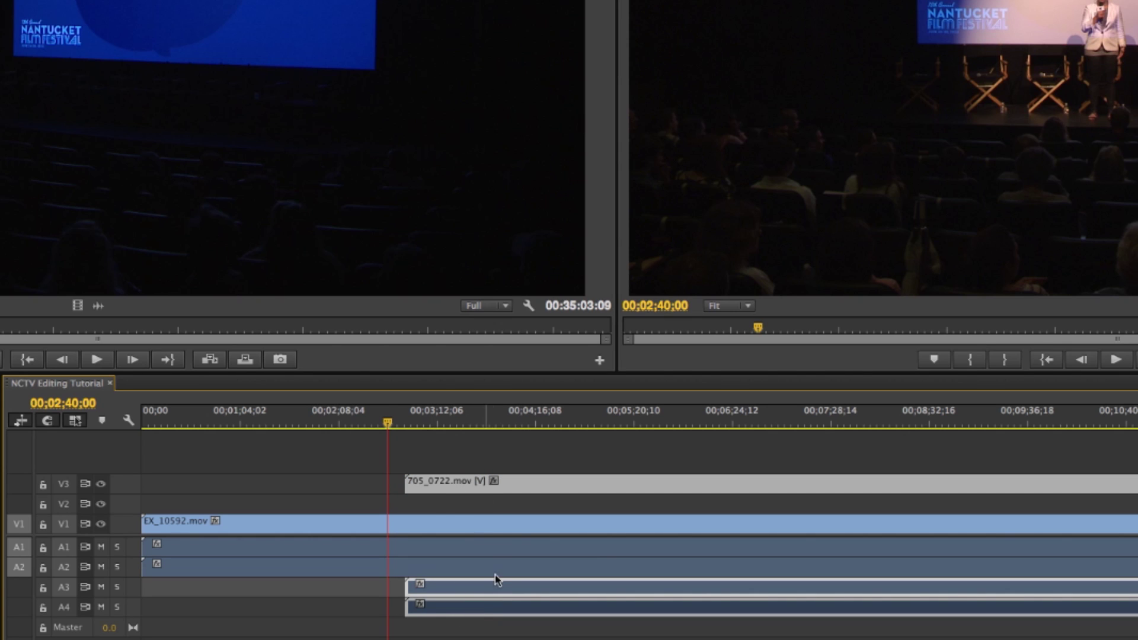
right_click(468, 593)
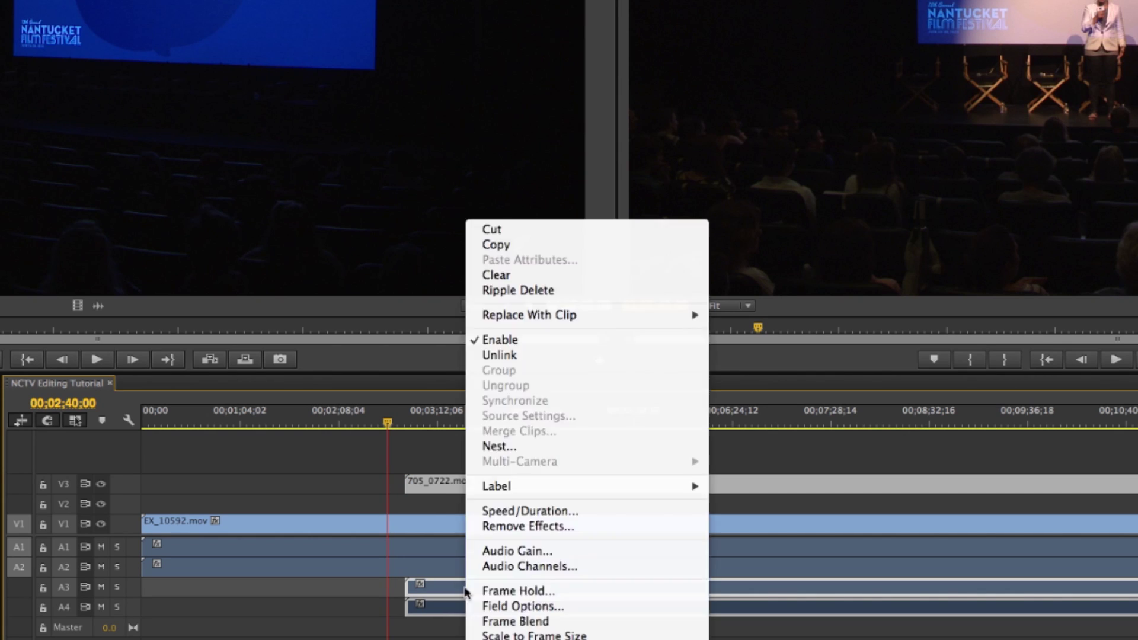
click(522, 359)
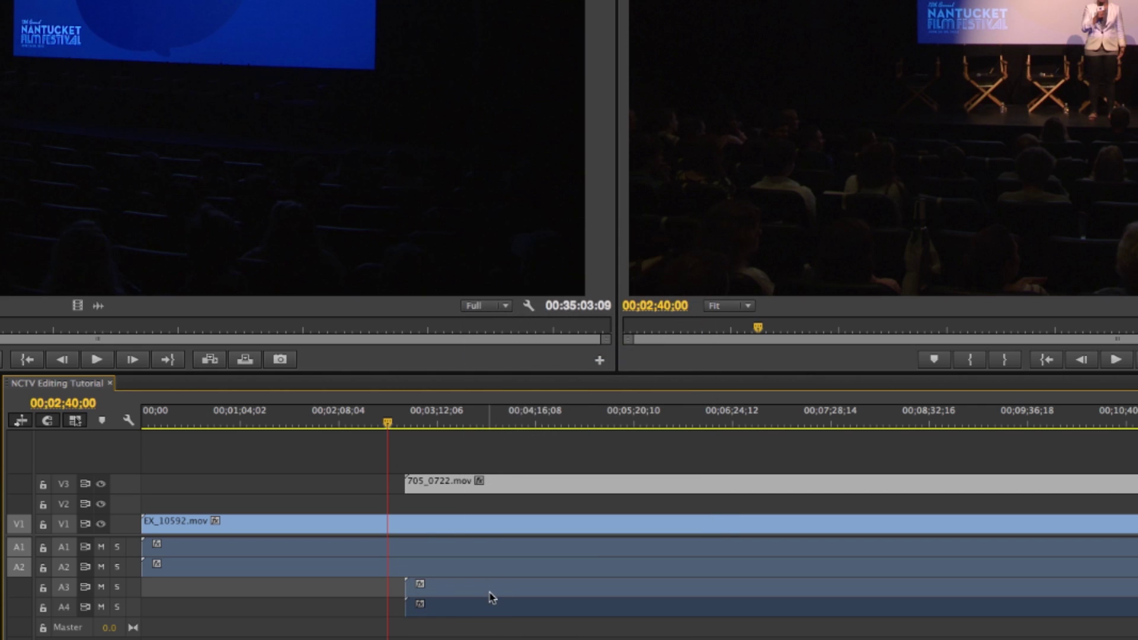
click(485, 608)
click(249, 587)
- Link the A1 and A2 audio clips together
click(255, 549)
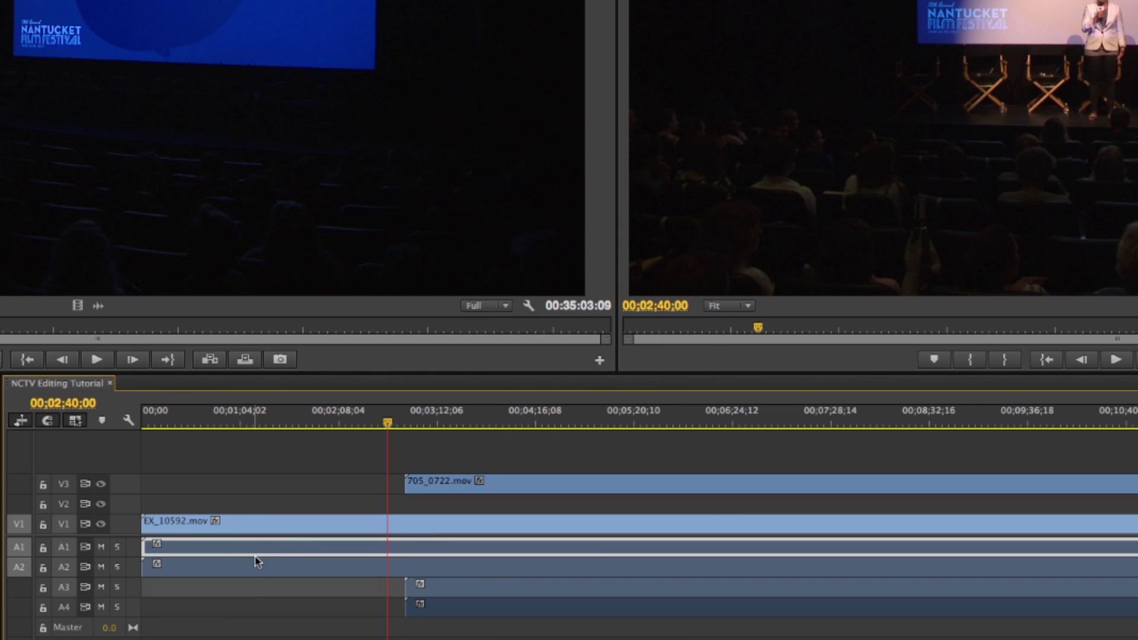
click(256, 566)
click(258, 550)
shift+click(270, 572)
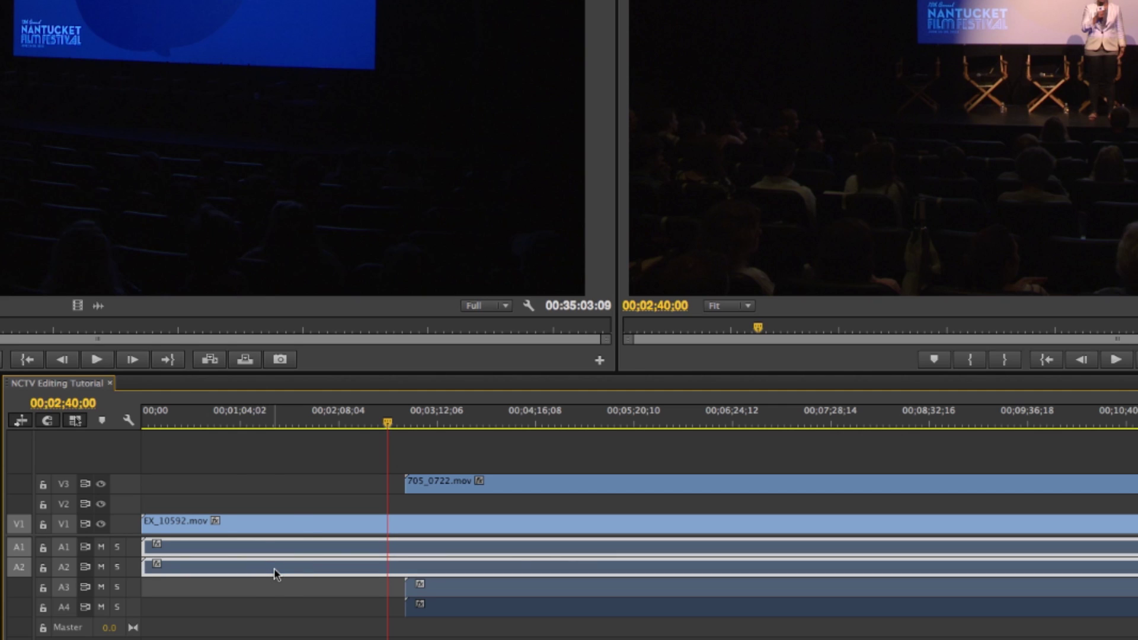
right_click(275, 574)
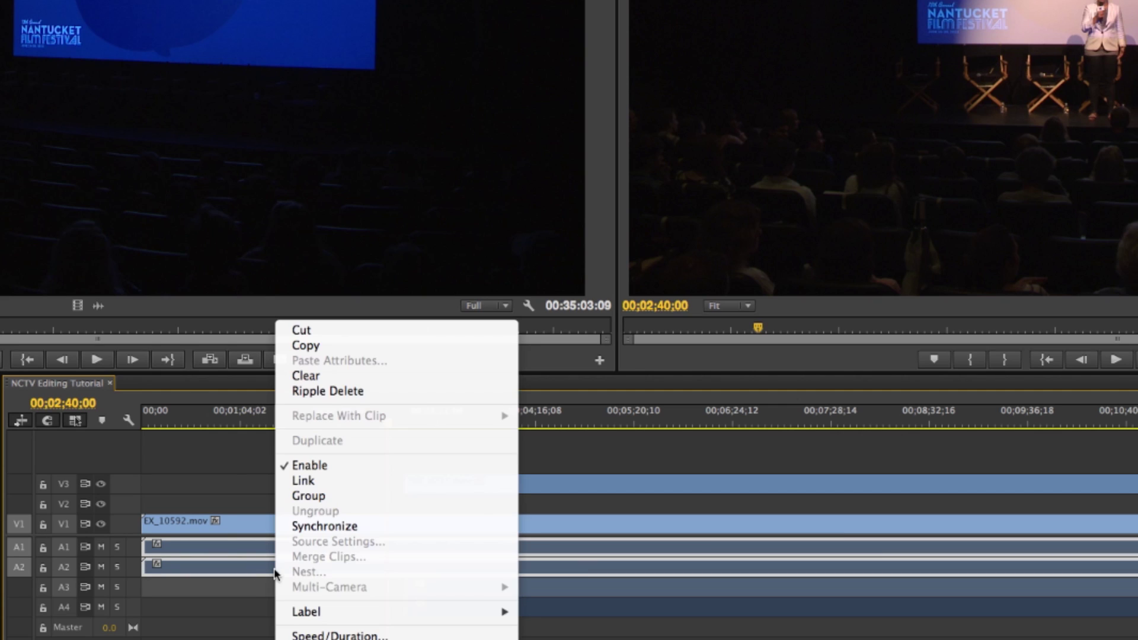
click(328, 485)
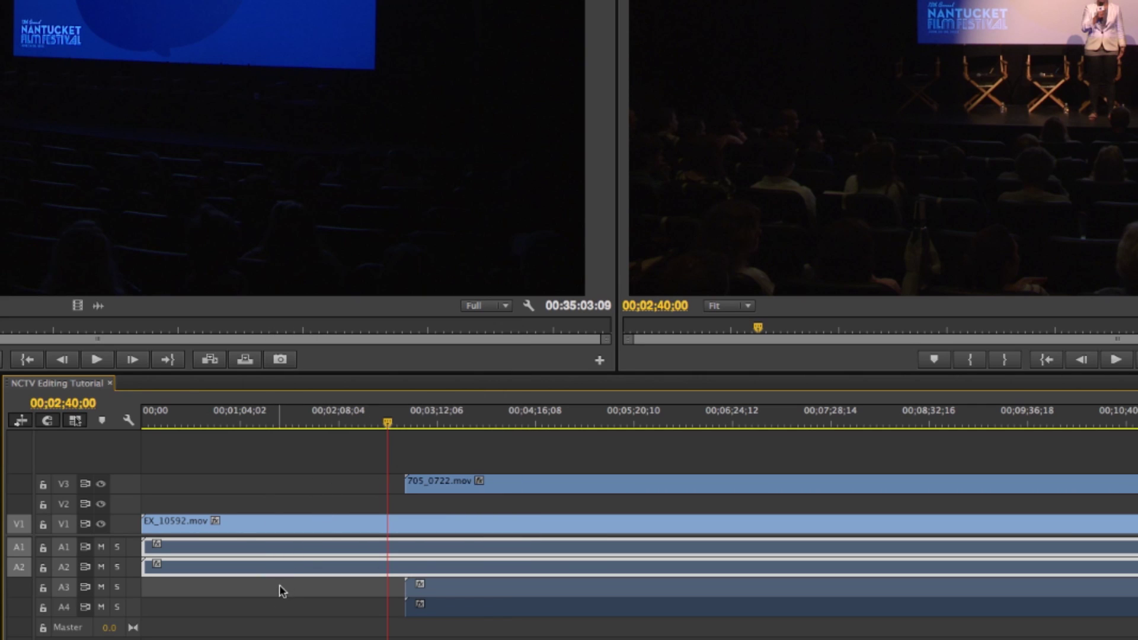
- Link the A3 and A4 audio clips together
click(463, 590)
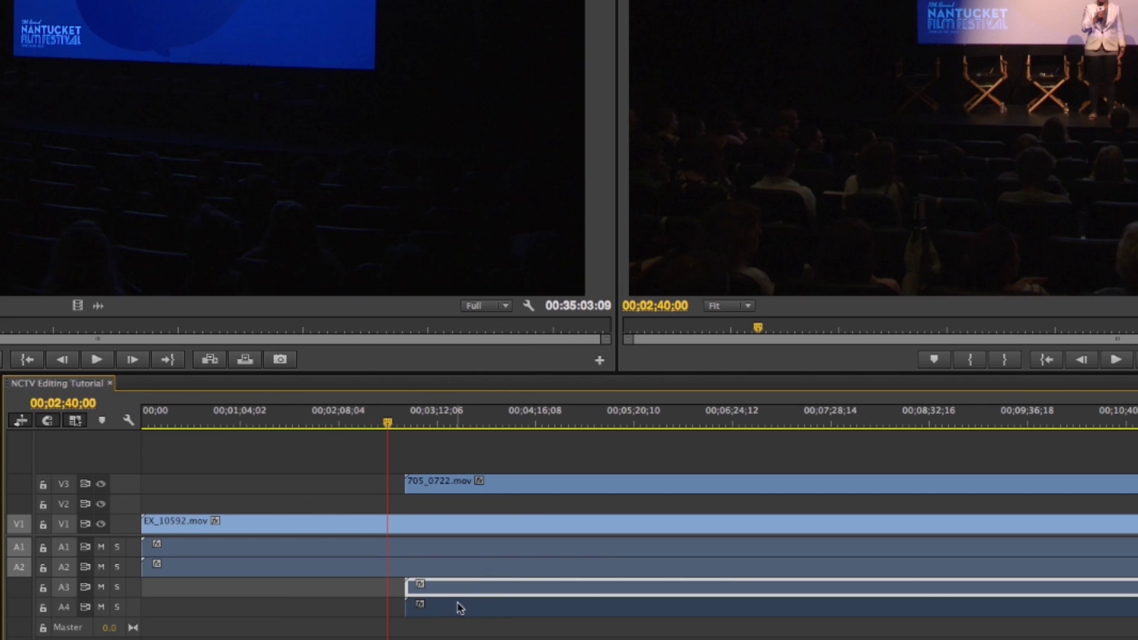
shift+click(458, 606)
right_click(457, 607)
click(525, 483)
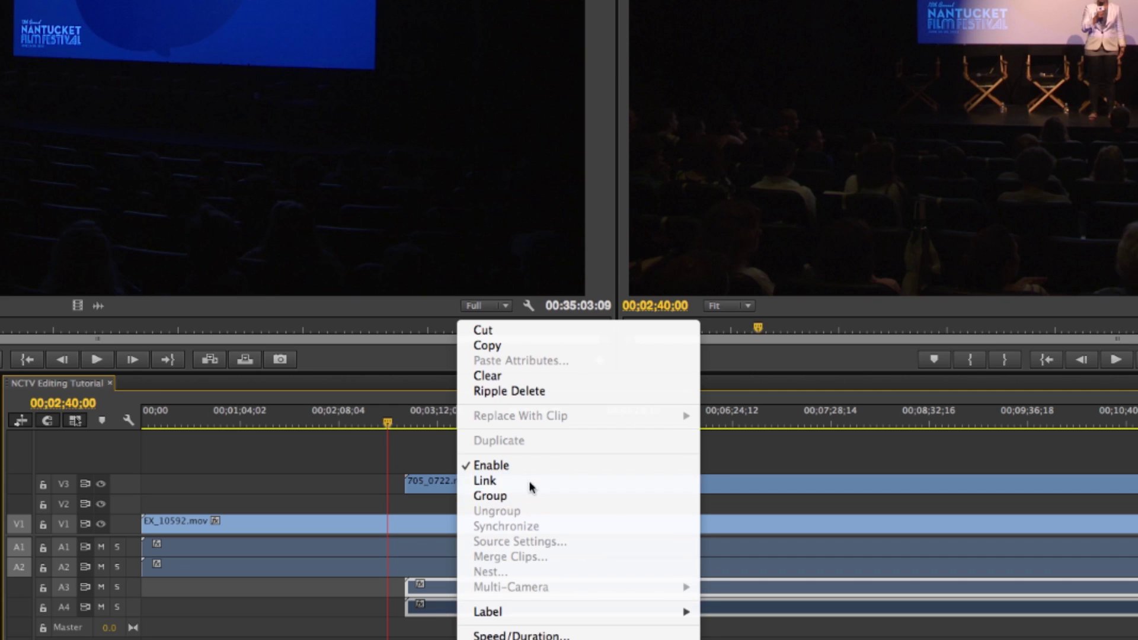
click(349, 587)
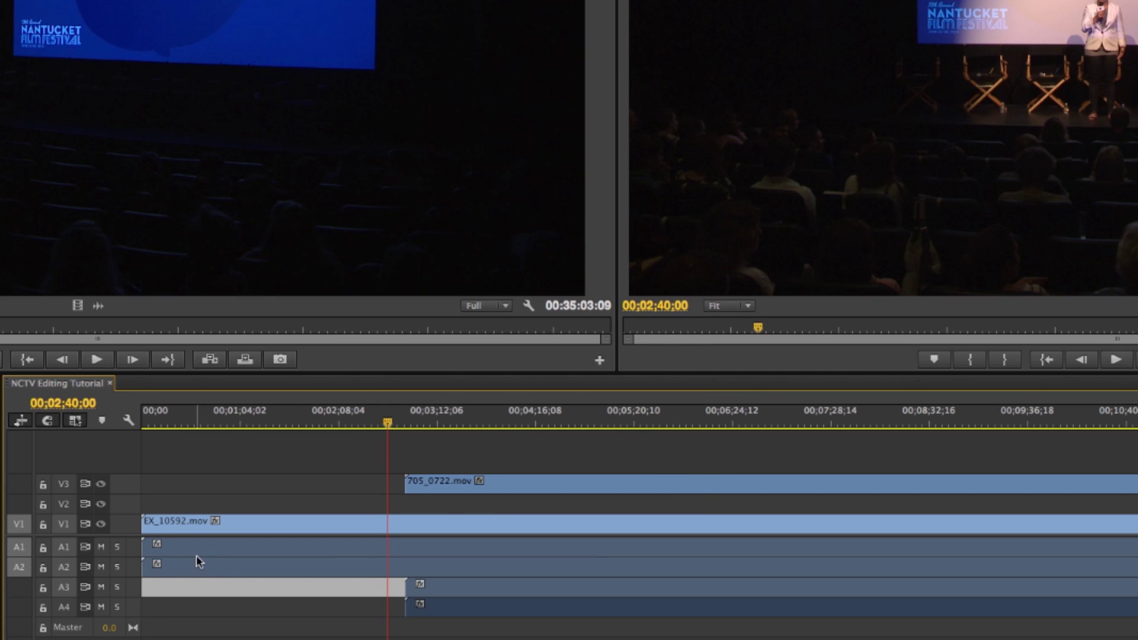
double_click(131, 547)
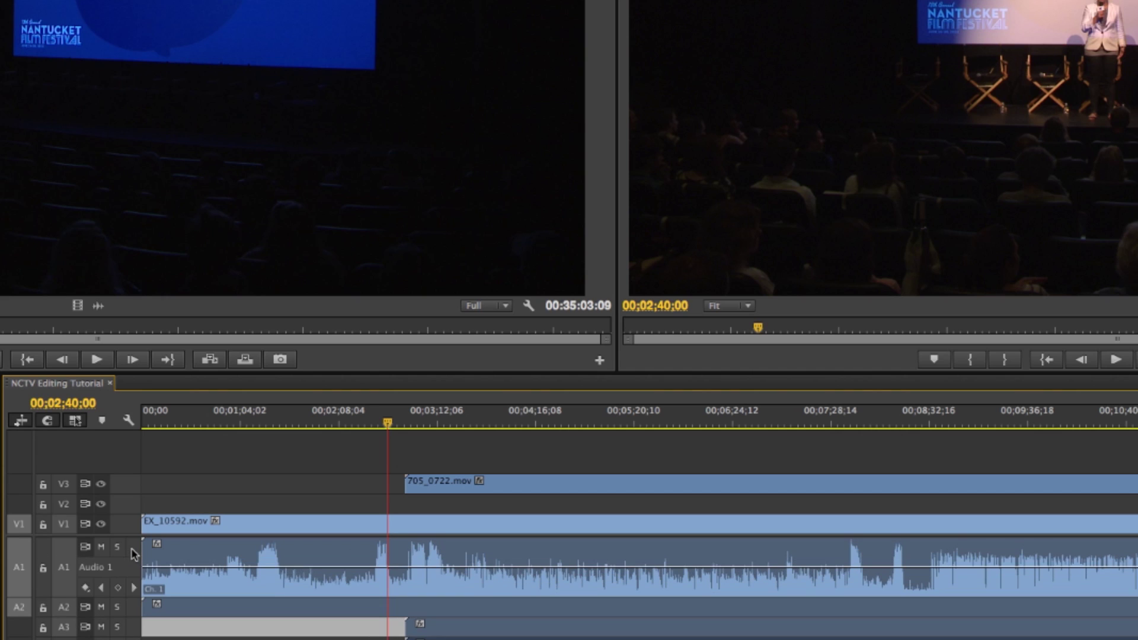
- Enlarge track A2 to show its waveform and drag the Audio 1 volume to 1.86 dB
scroll(130, 548, up, 2)
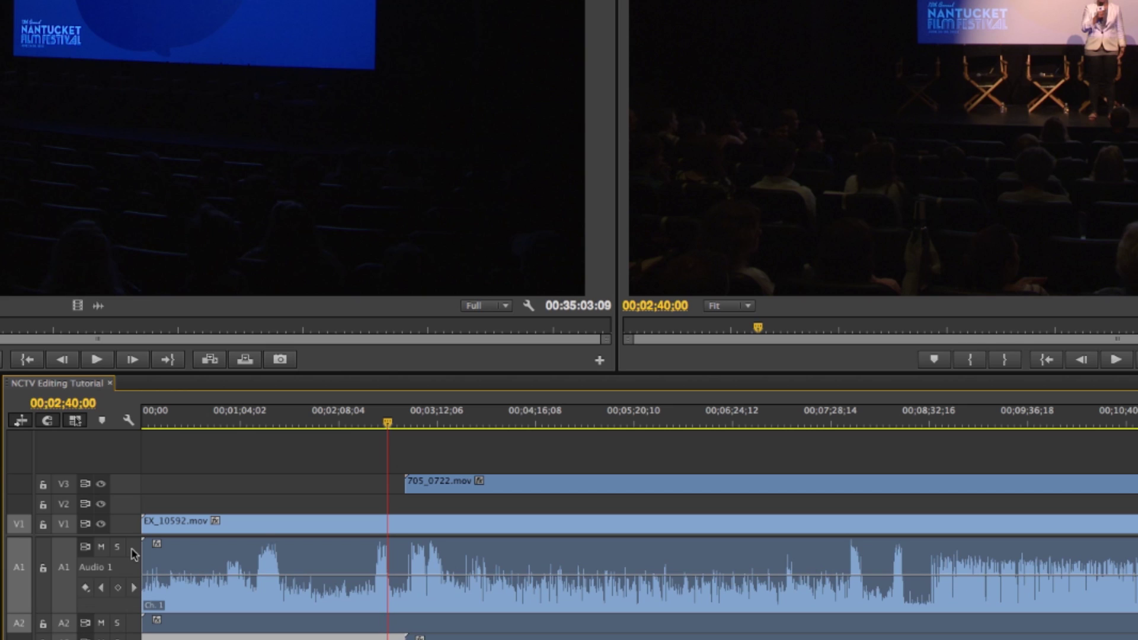
scroll(131, 548, down, 1)
scroll(131, 626, up, 3)
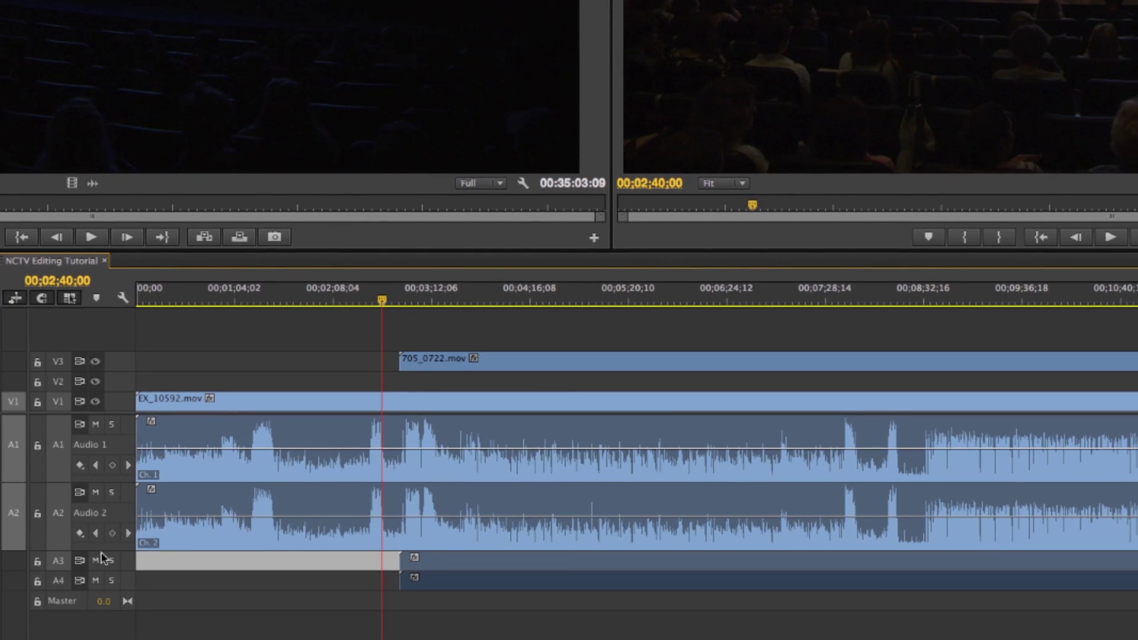
drag(103, 585, 102, 536)
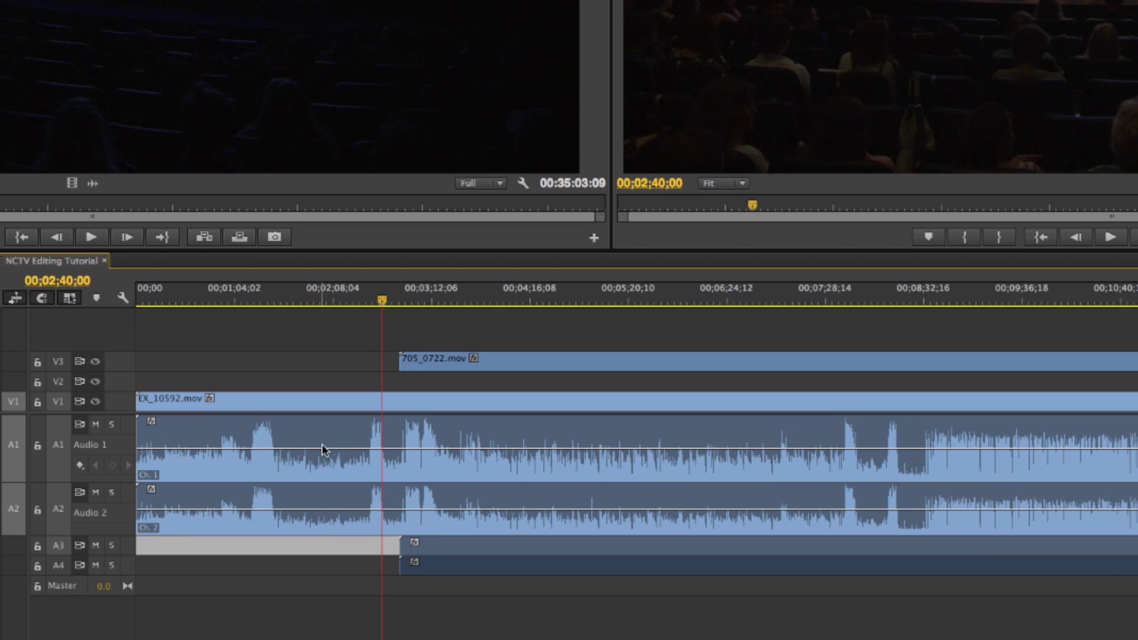
drag(322, 449, 353, 443)
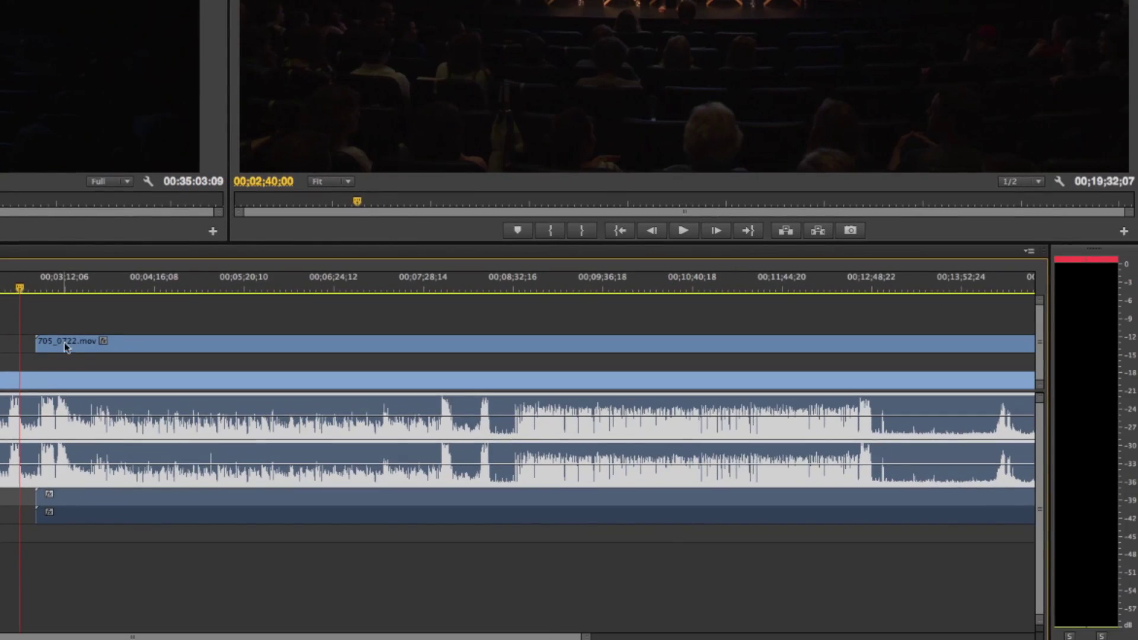
- Play the sequence to hear the adjusted audio, then expand track A3
key(space)
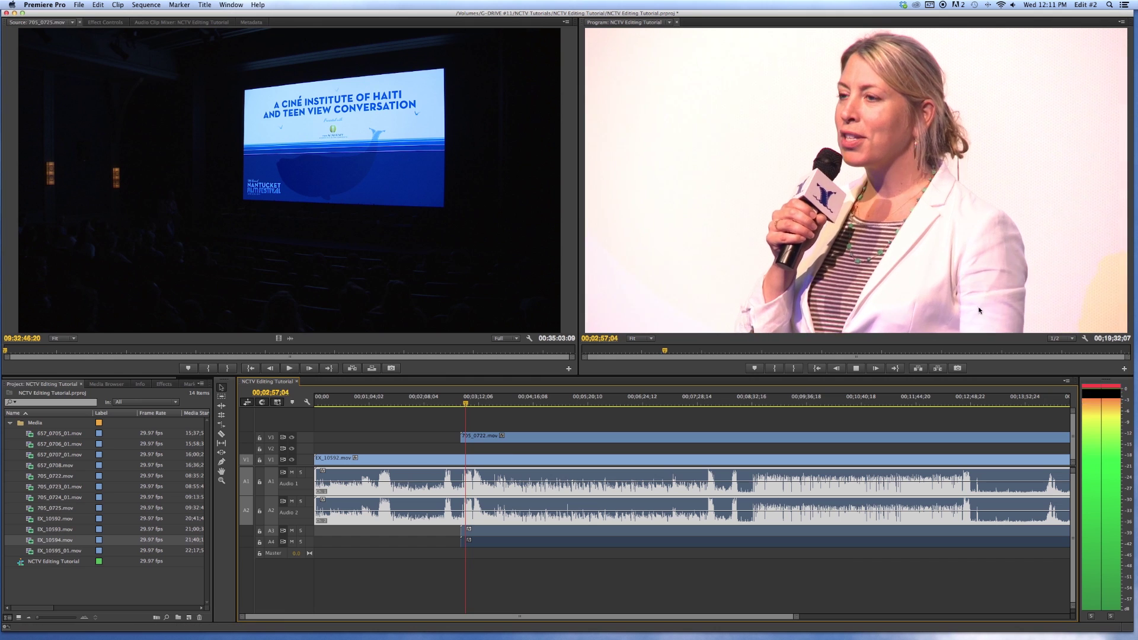
key(space)
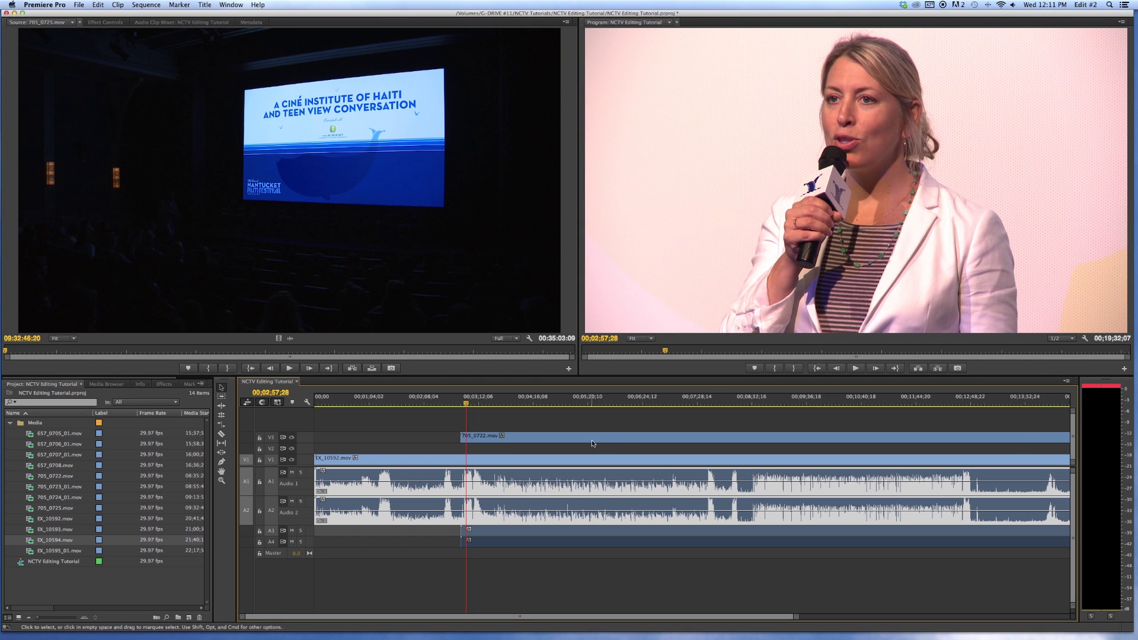
drag(299, 537, 299, 541)
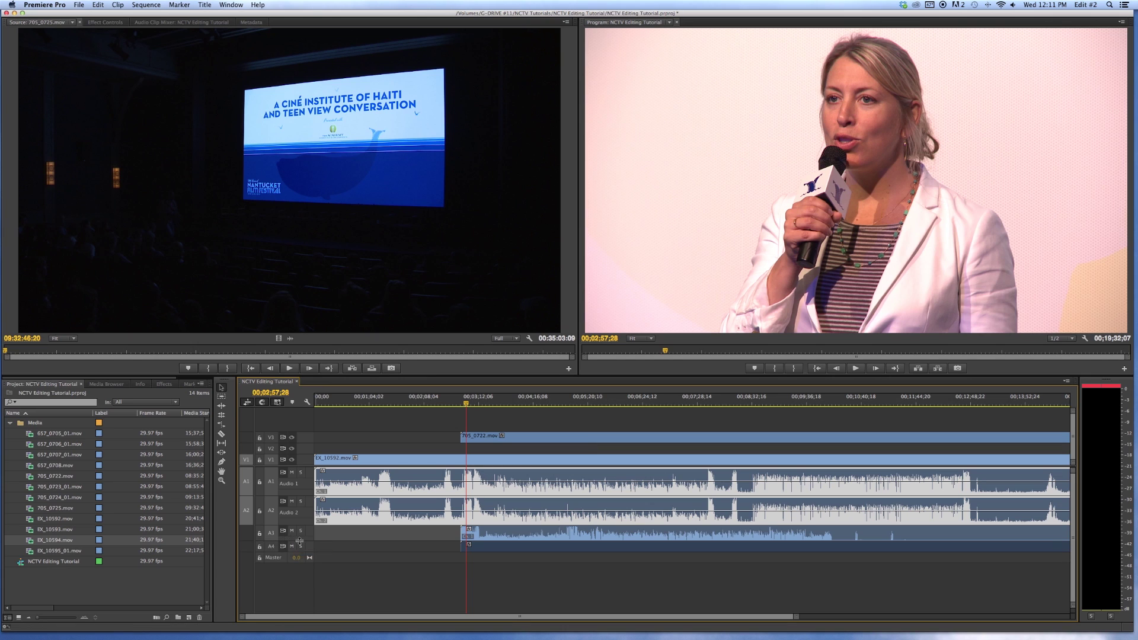
- Play back from 00;02;46;06 to hear the audio jump where 705_0722.mov begins
scroll(293, 548, up, 2)
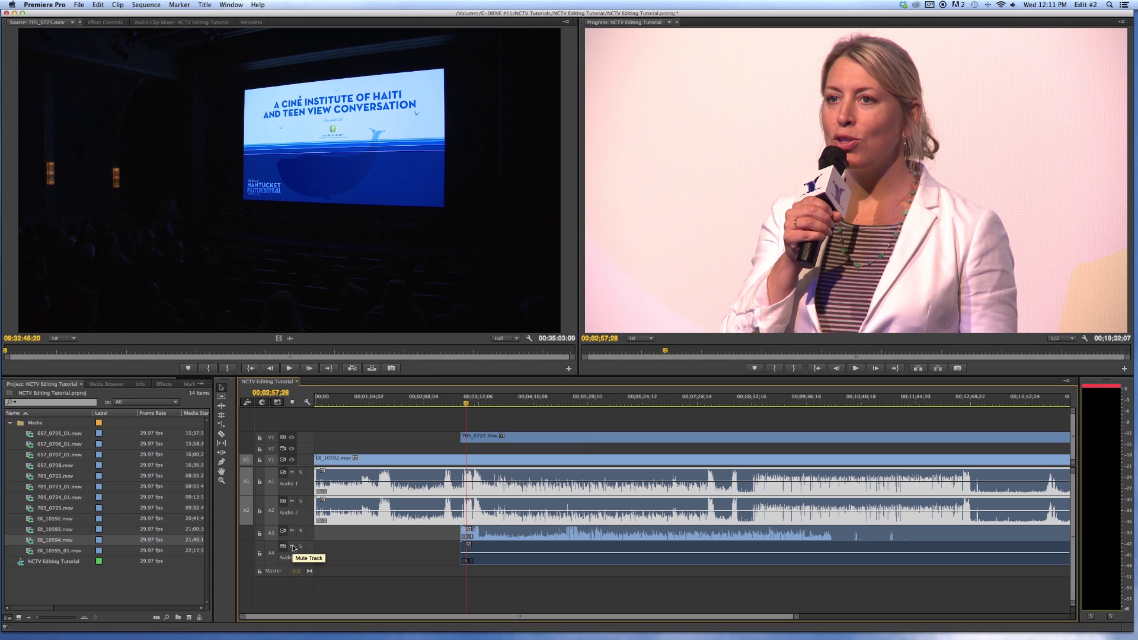
click(467, 400)
drag(467, 400, 456, 401)
key(space)
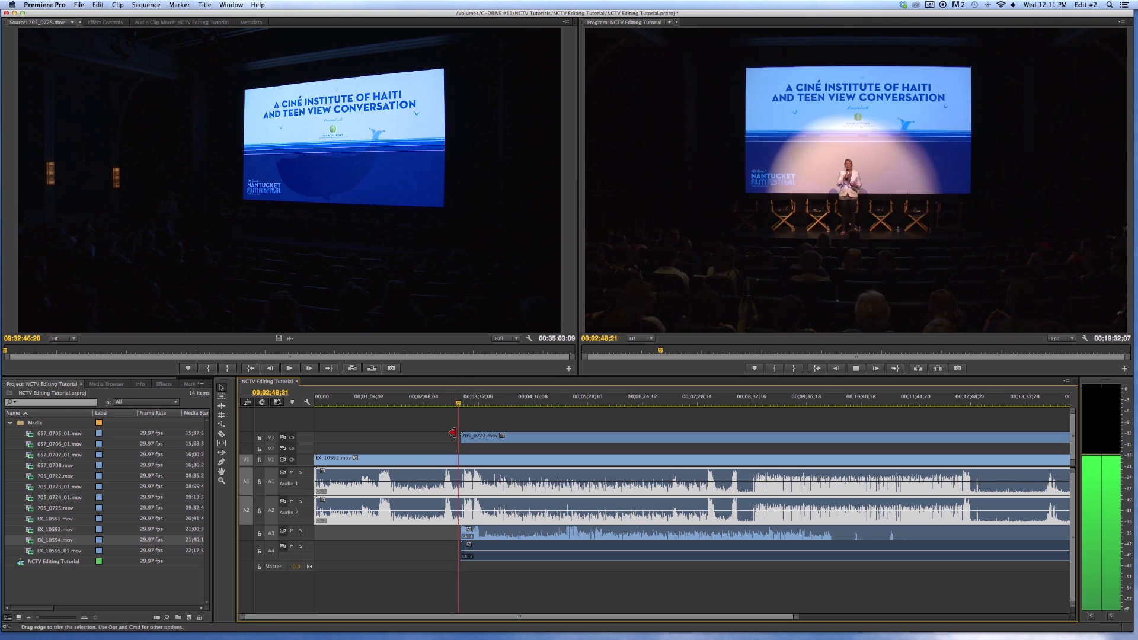
click(466, 400)
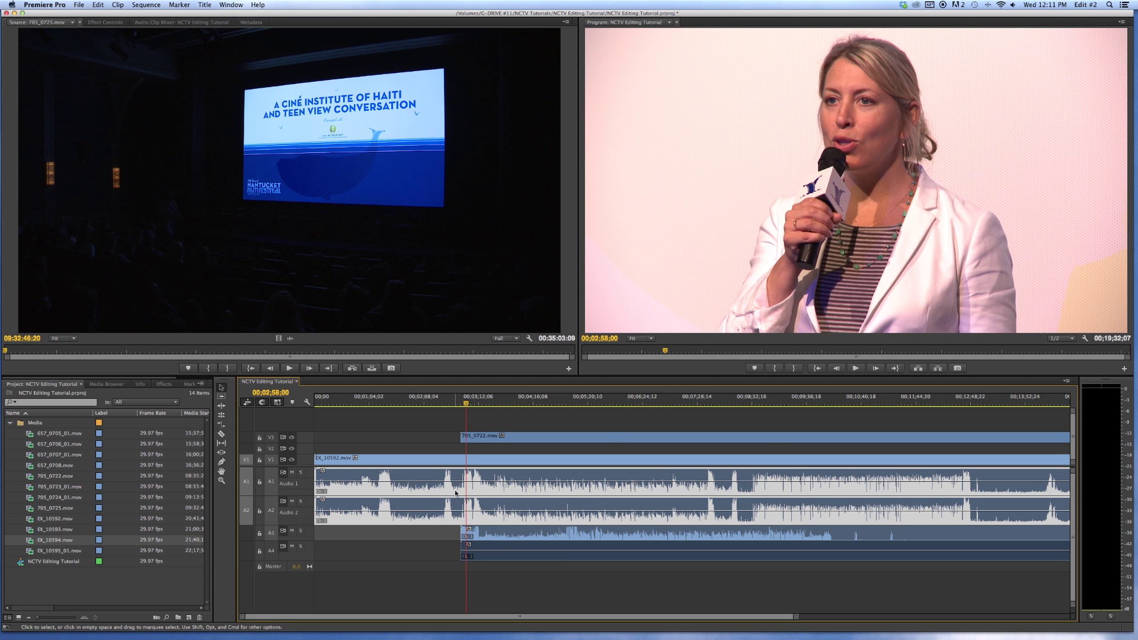
key(equal)
key(equal)
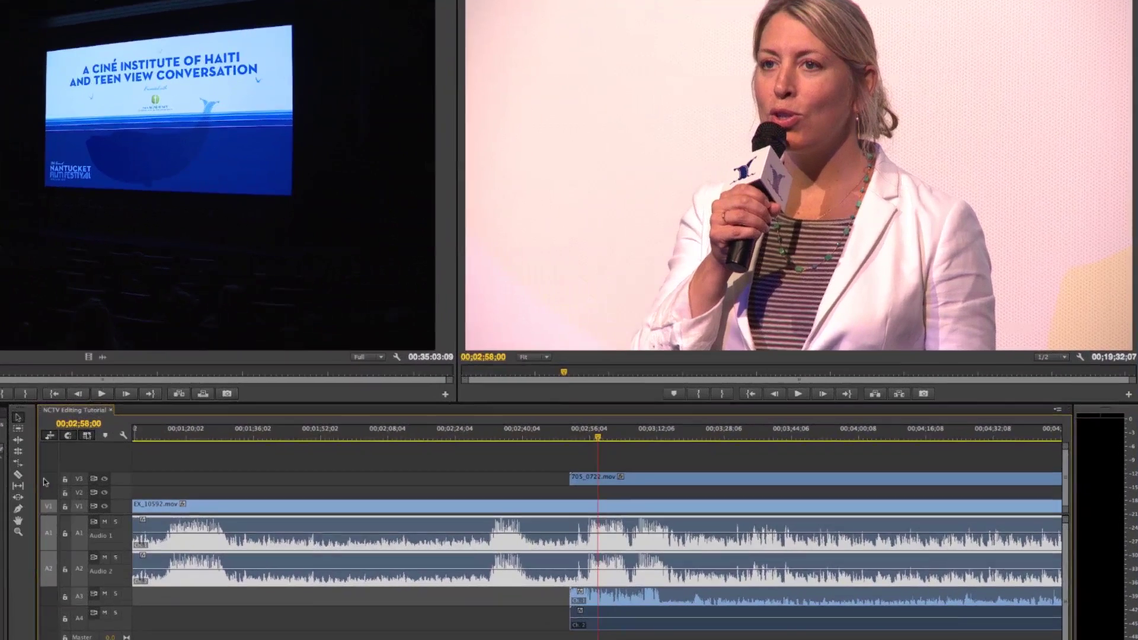
- Add Pen-tool volume keyframes on the Audio 1 and Audio 2 rubber bands near 00;02;56
click(18, 509)
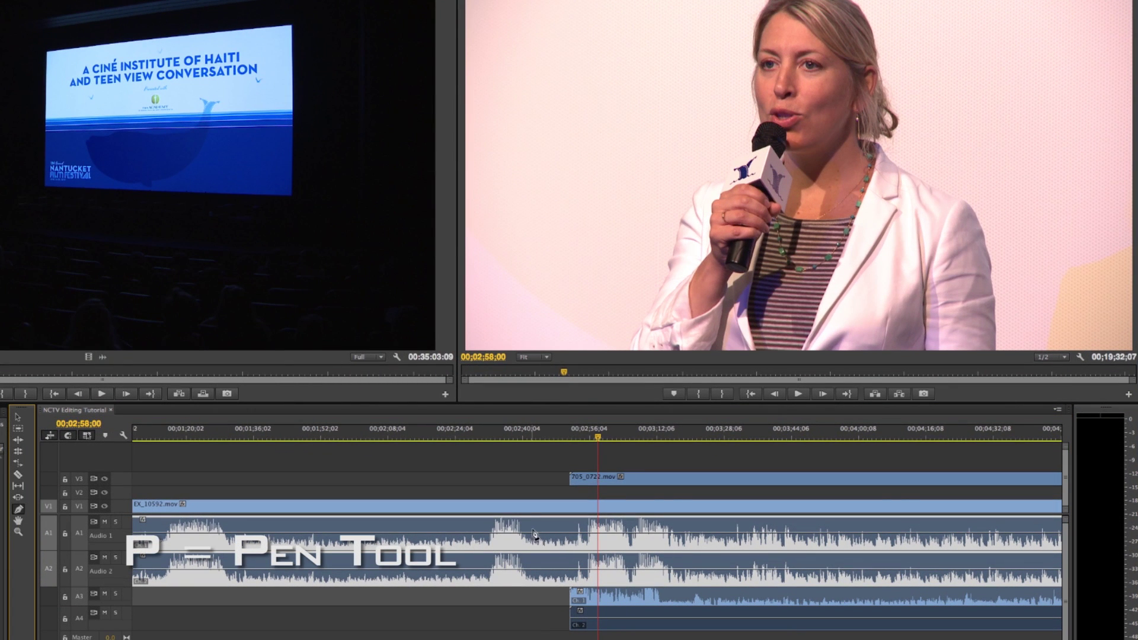
click(573, 533)
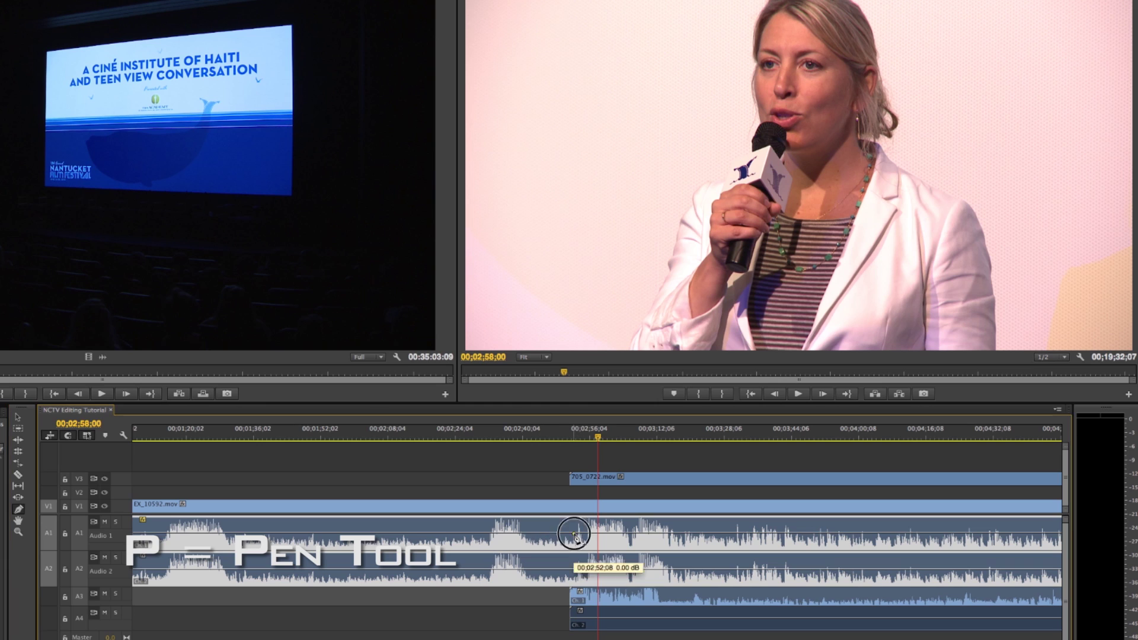
click(585, 533)
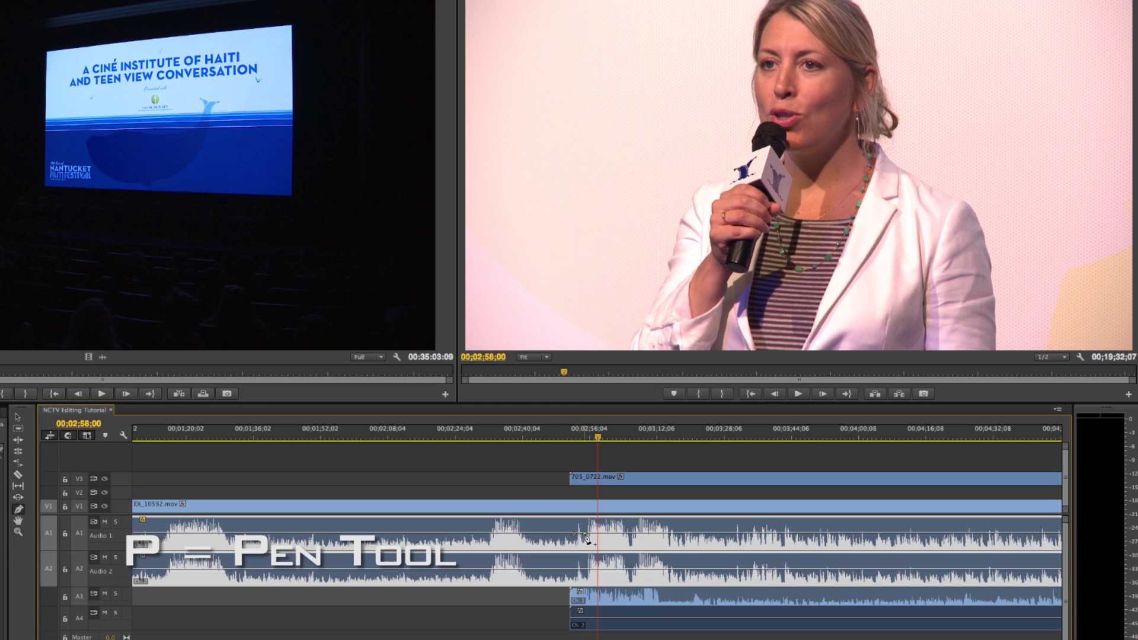
click(585, 569)
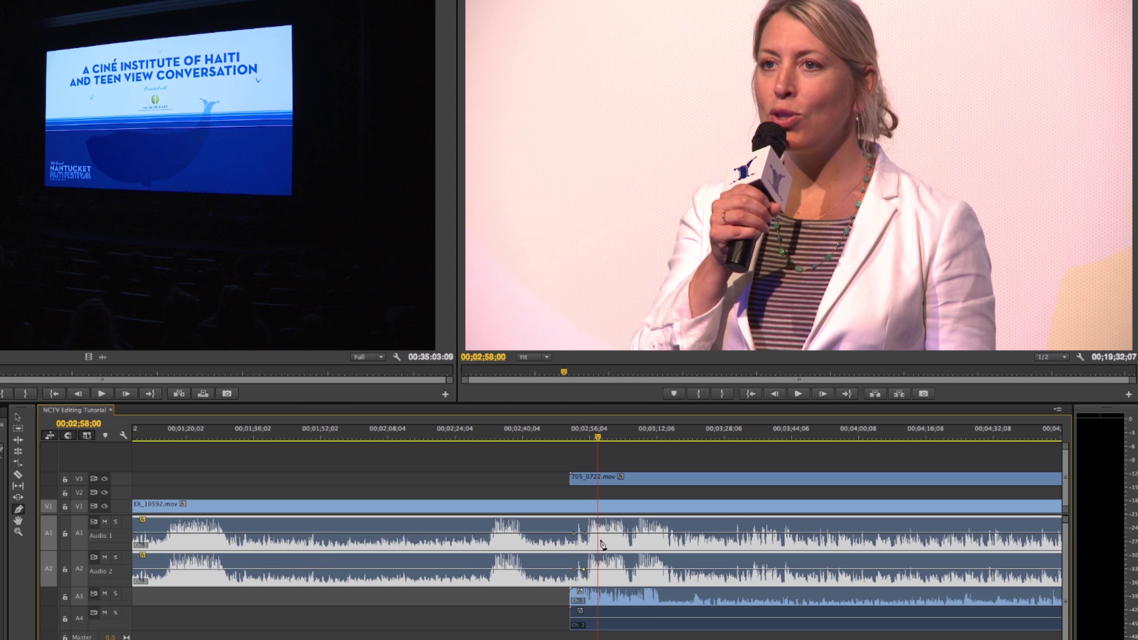
- Drag the second keyframes down so both tracks ramp to about -8.8 dB
key(v)
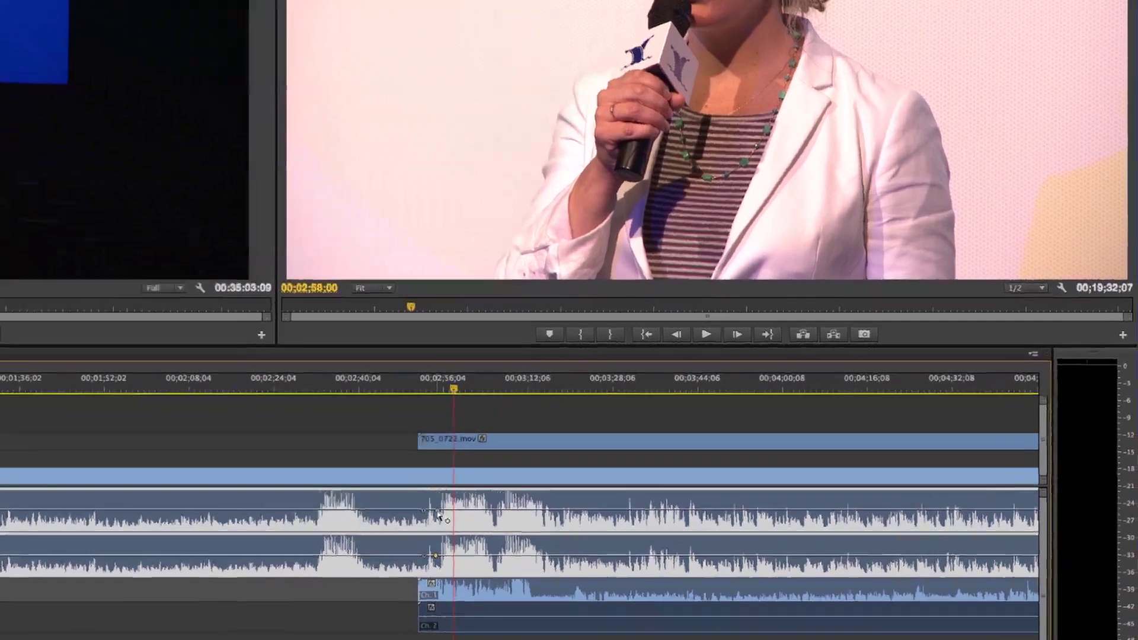
drag(585, 538, 585, 540)
mouse_move(322, 502)
mouse_down()
mouse_move(333, 483)
mouse_move(333, 502)
mouse_move(334, 484)
mouse_move(323, 505)
mouse_up()
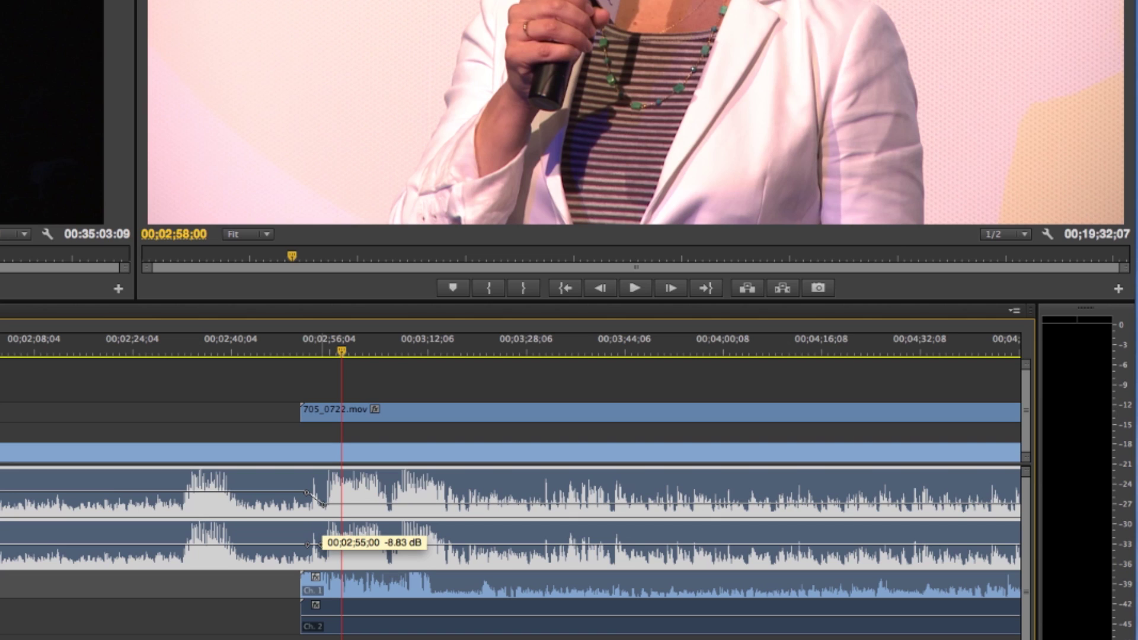
drag(321, 544, 317, 598)
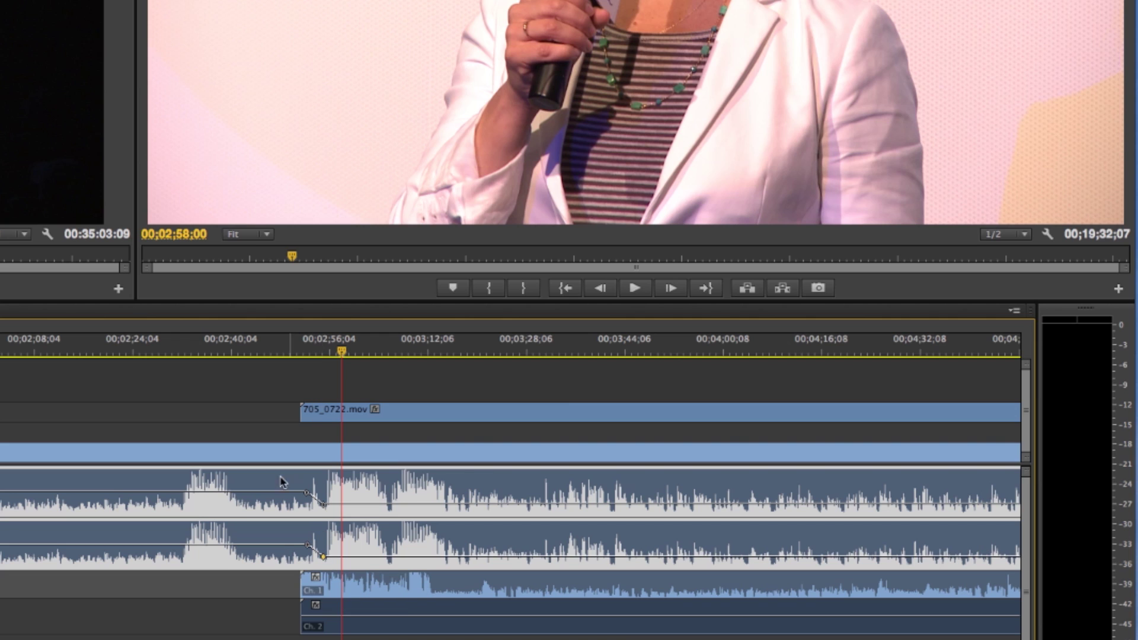
click(318, 351)
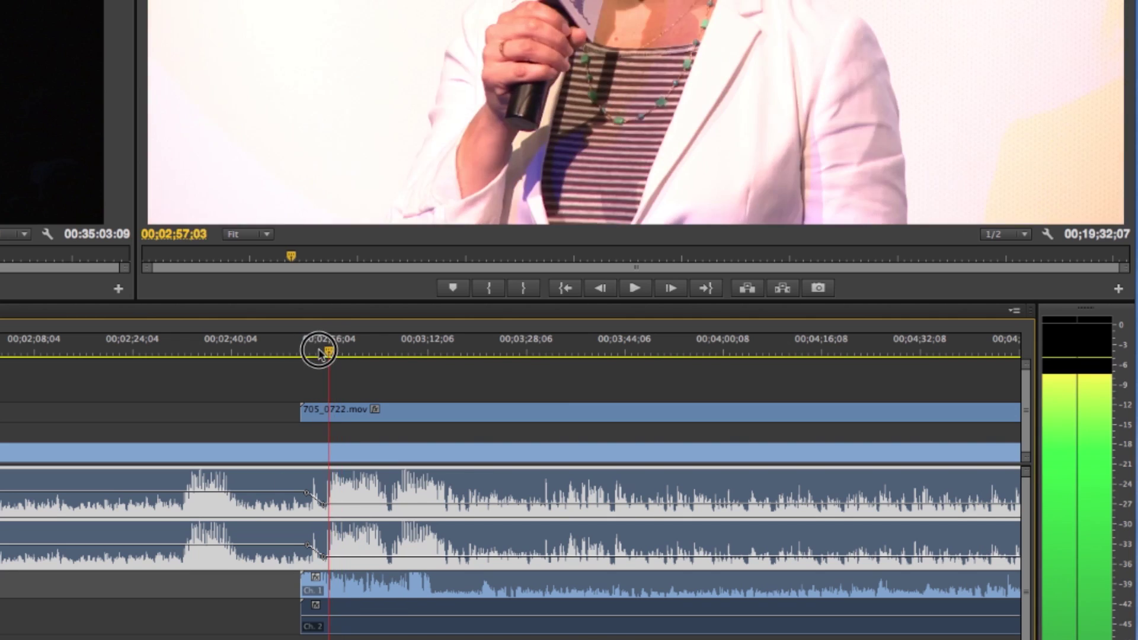
- Enter -8.883 dB for the Audio 1 Level keyframe at 00;02;55;00 in Effect Controls
key(space)
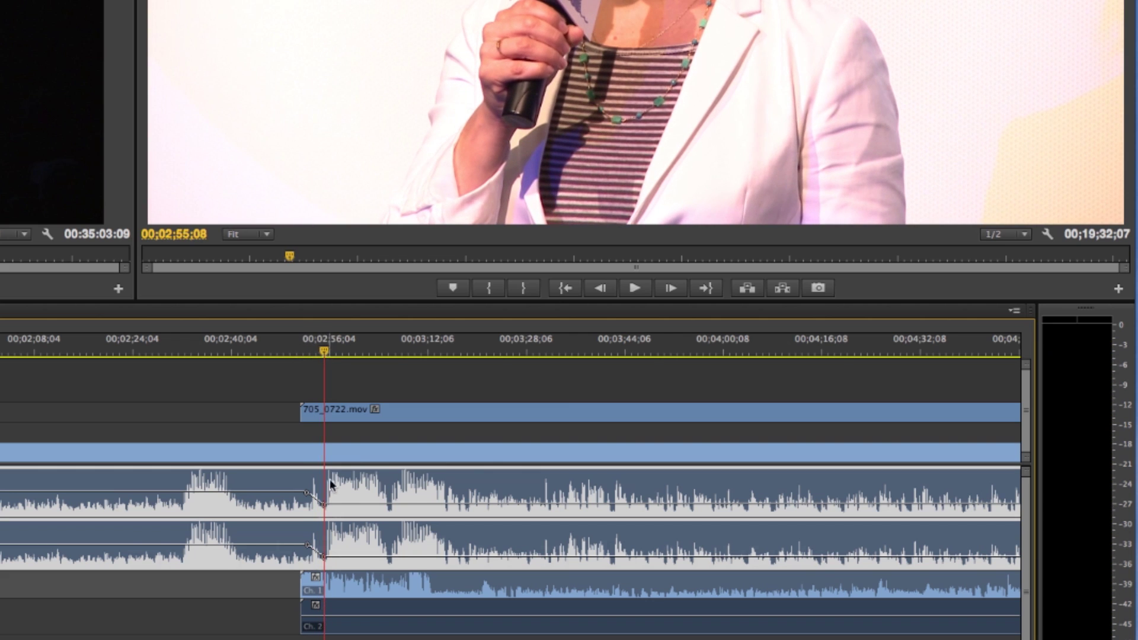
key(shift+5)
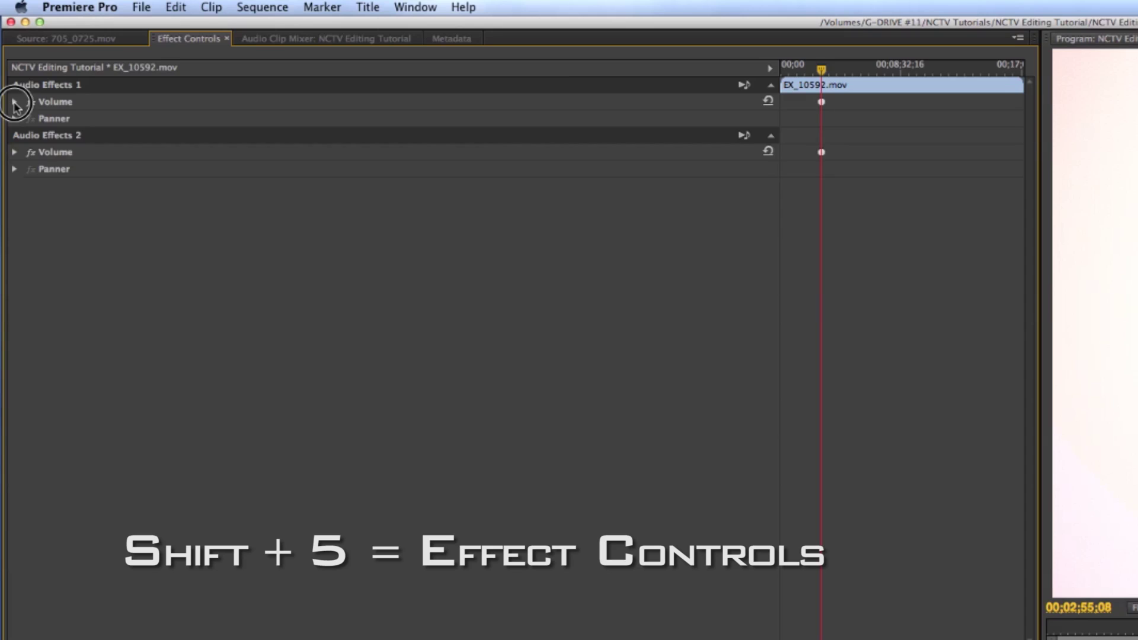
click(15, 102)
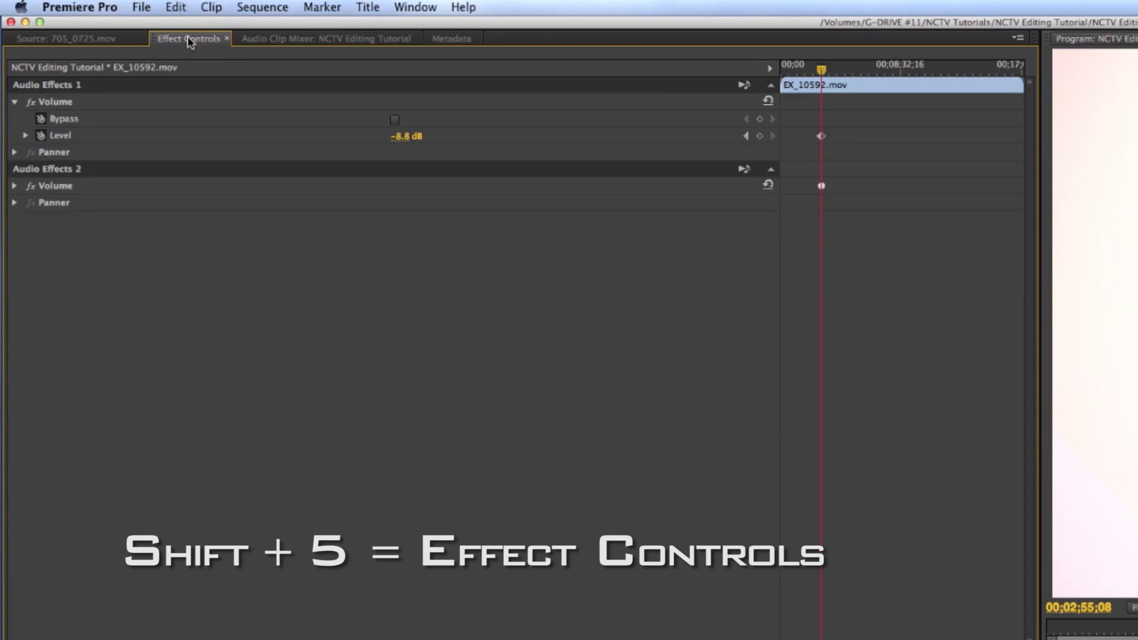
click(746, 136)
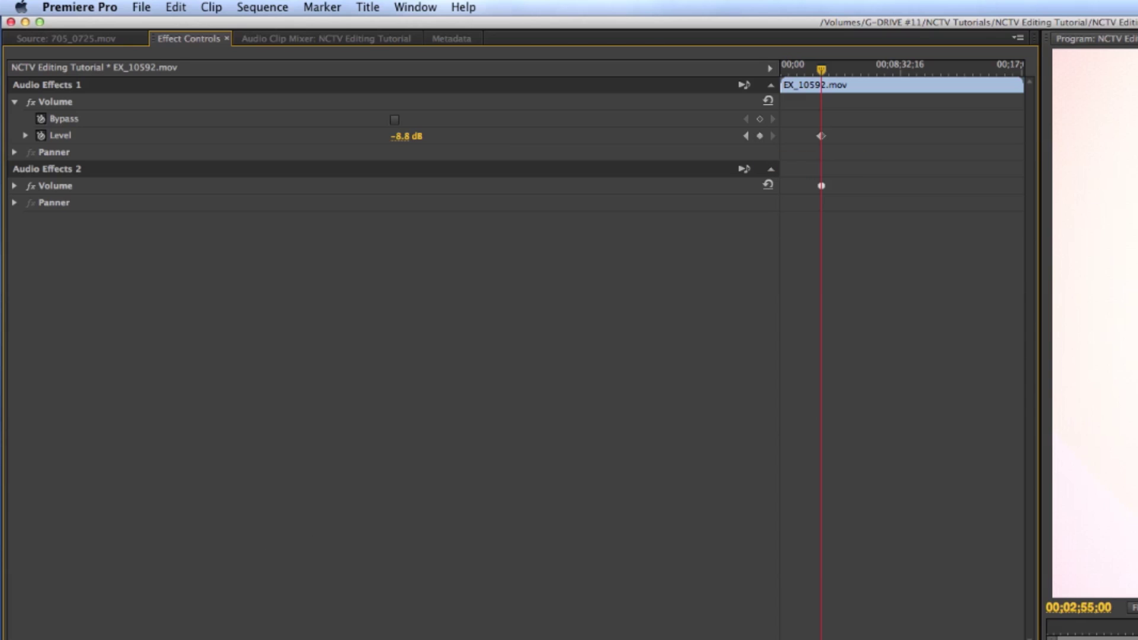
click(408, 139)
key(Return)
click(955, 611)
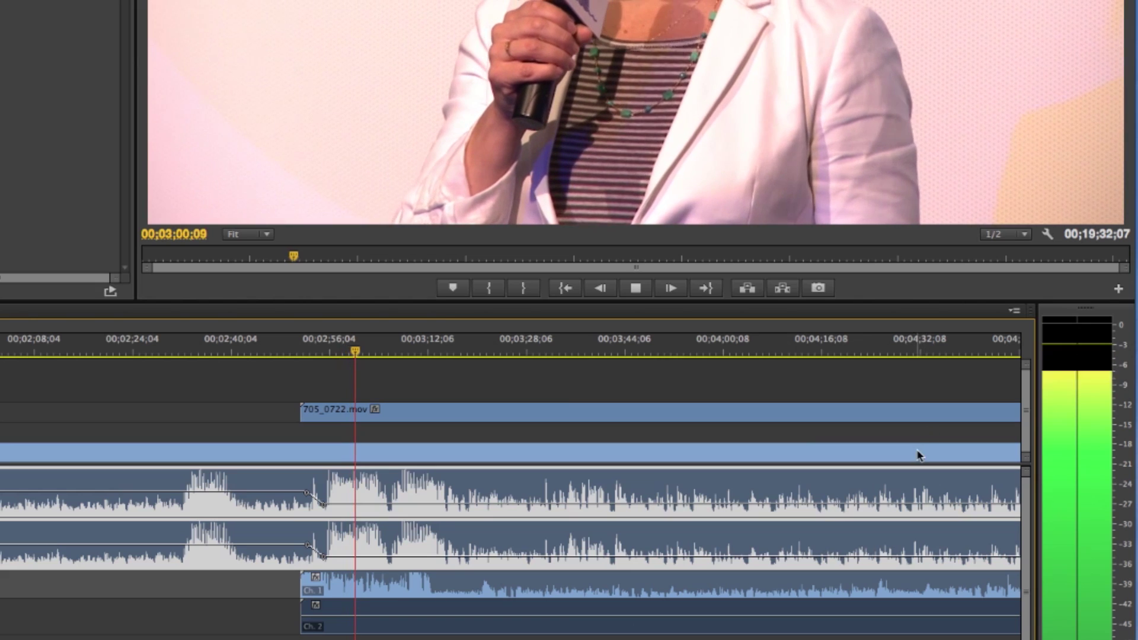
key(space)
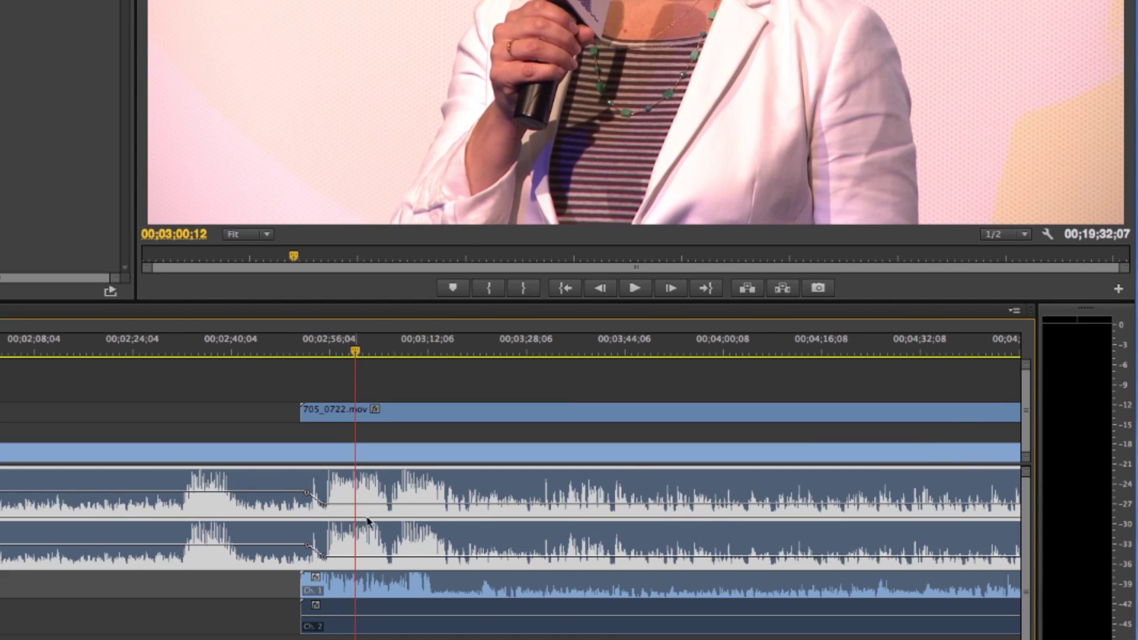
click(501, 505)
click(395, 602)
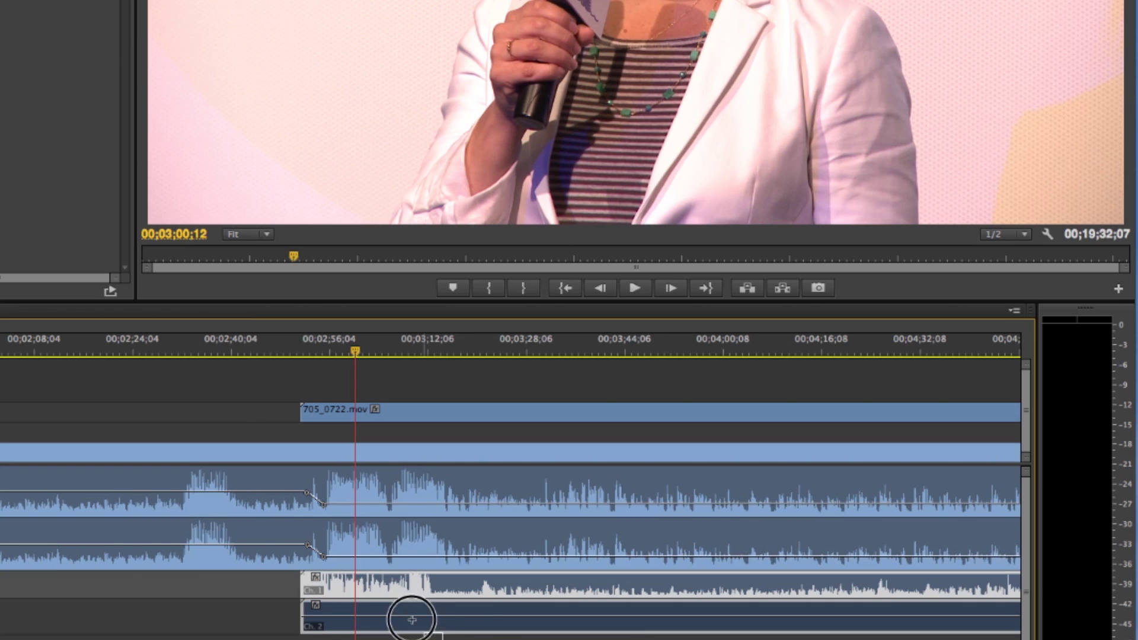
key(Delete)
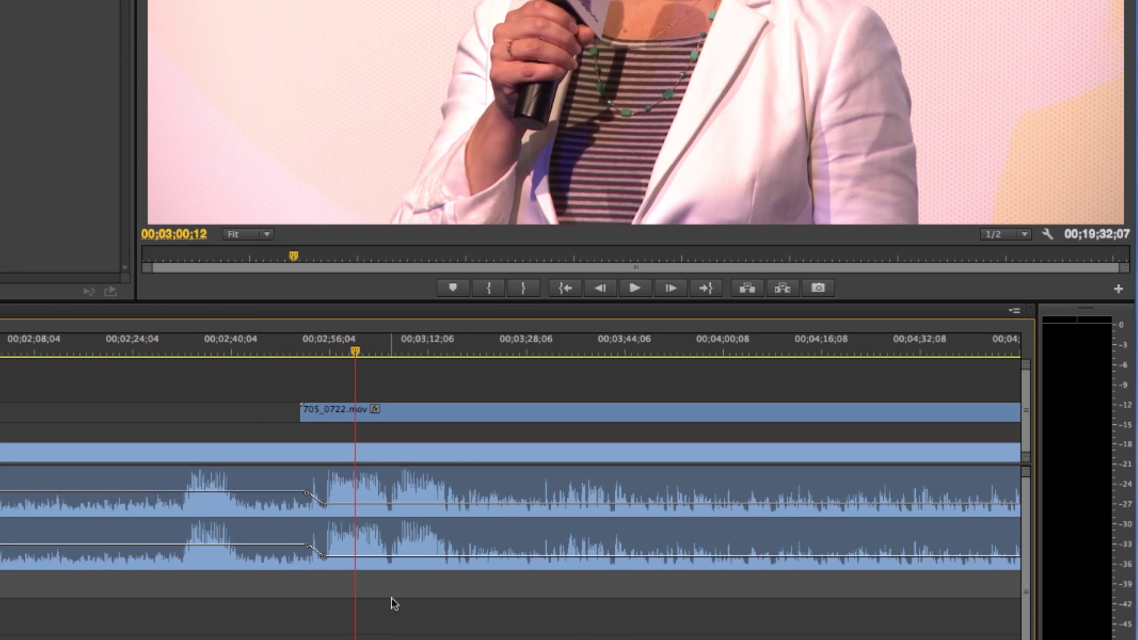
key(ctrl+z)
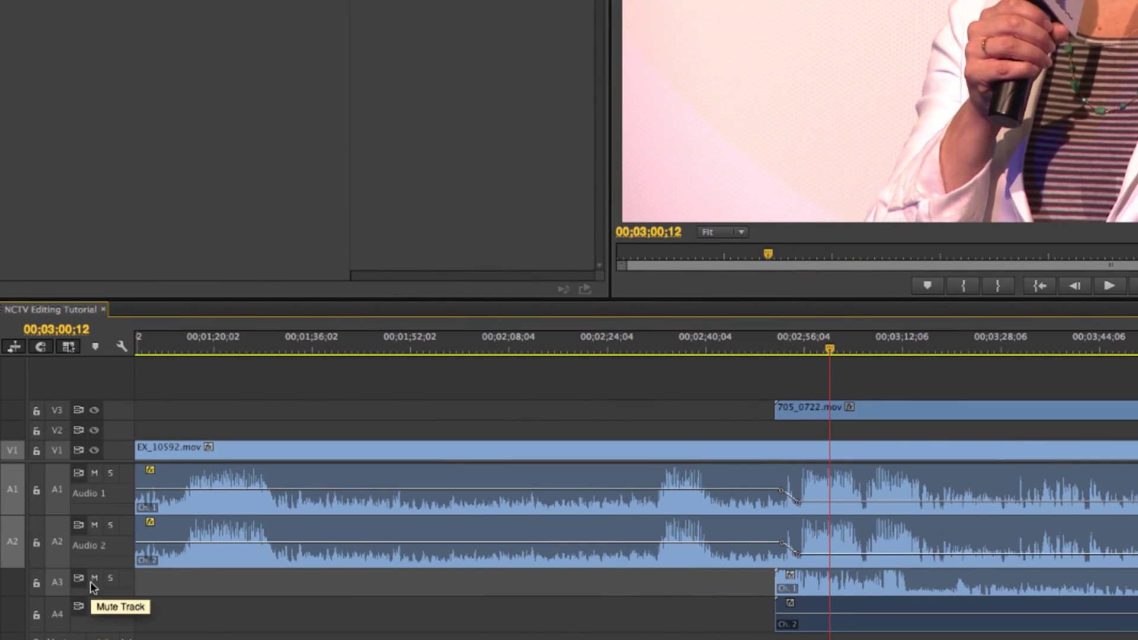
- Mute tracks A3 and A4 and play back the sequence
click(94, 580)
click(95, 606)
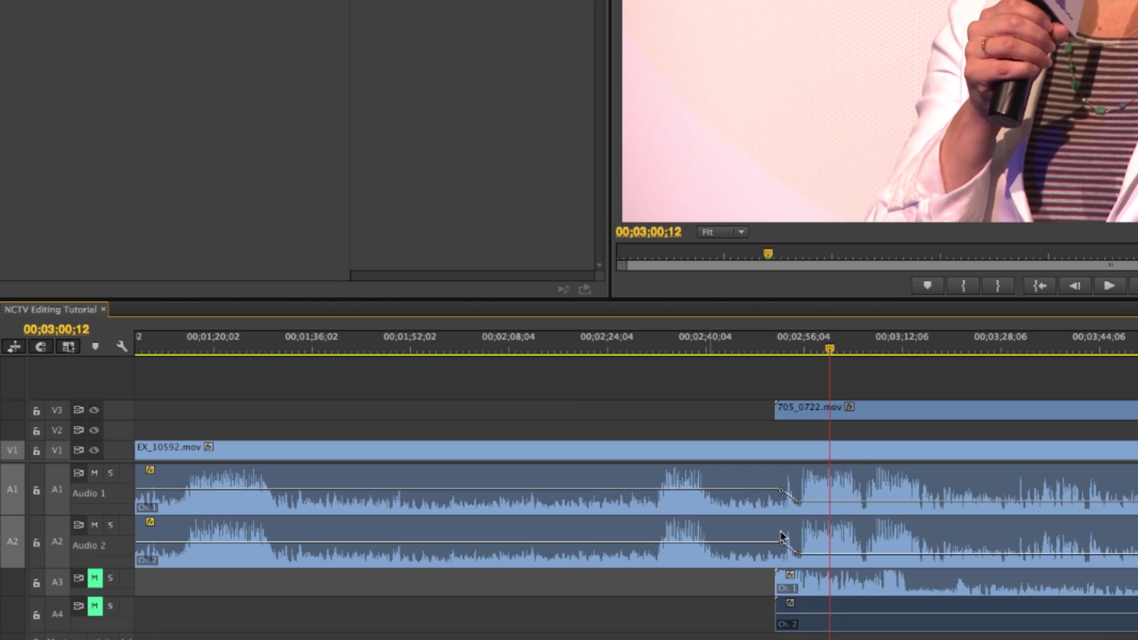
key(space)
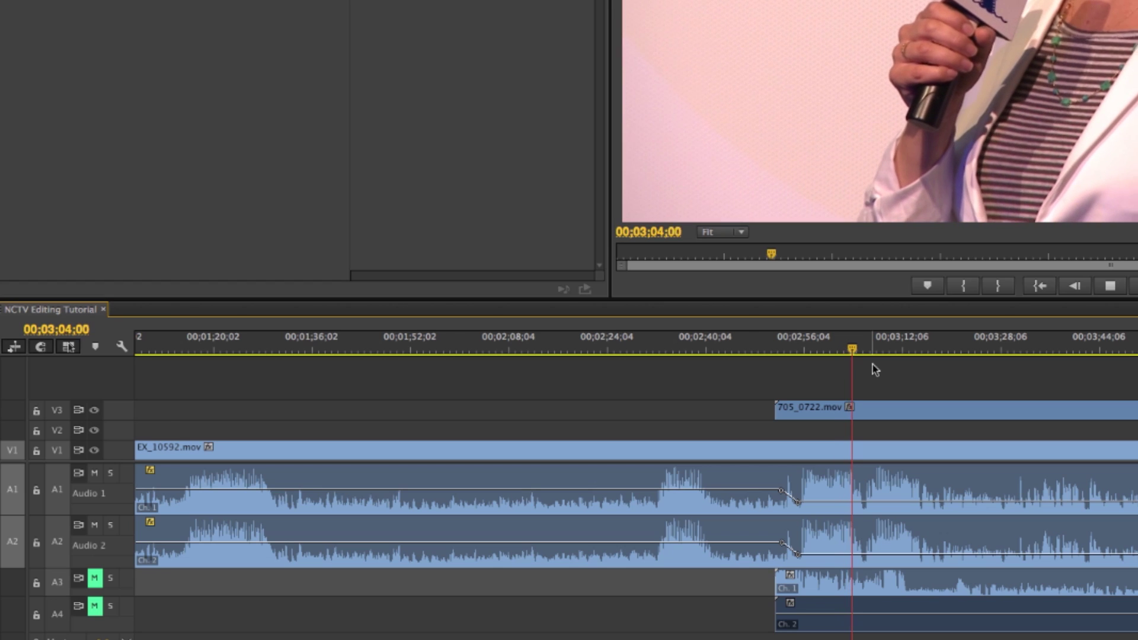
key(space)
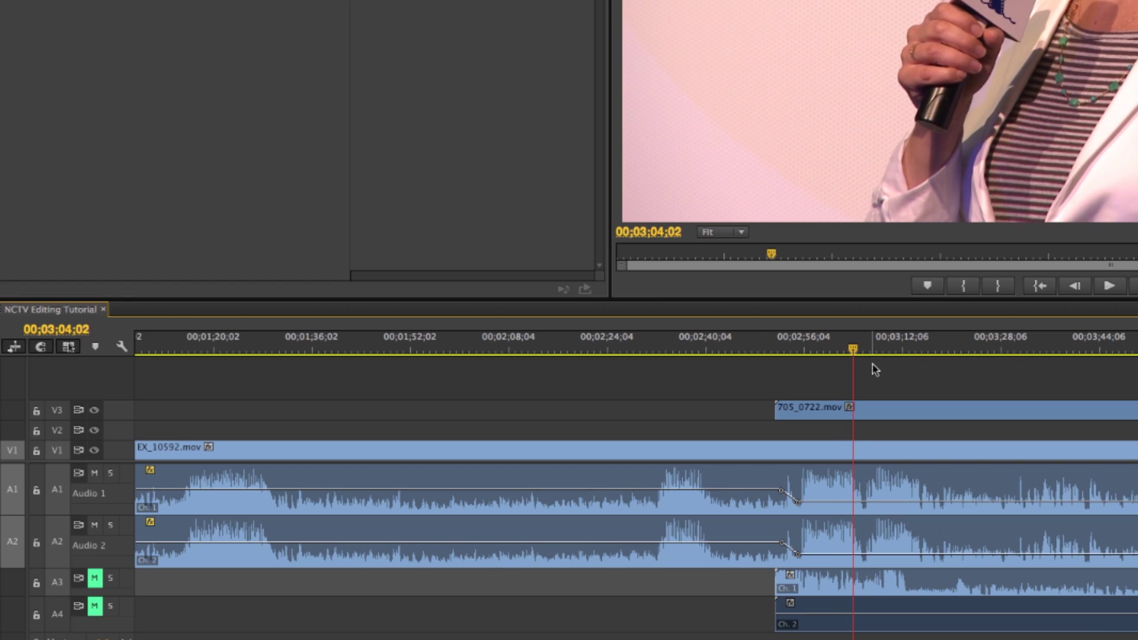
- Solo all four audio tracks A1 through A4 and listen back
click(111, 525)
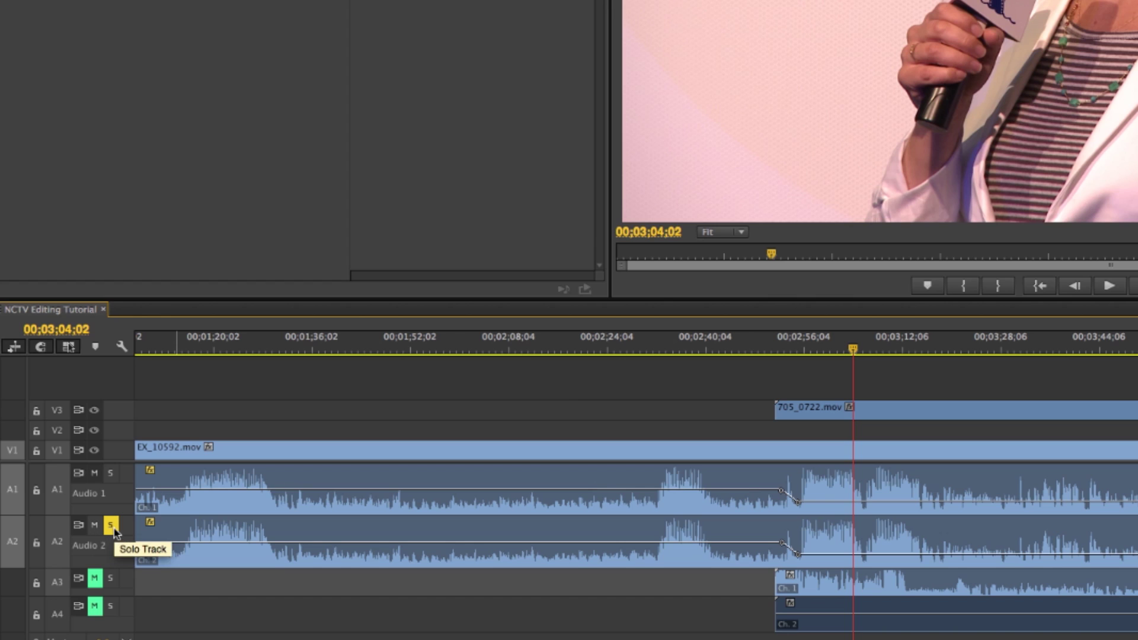
click(111, 473)
key(space)
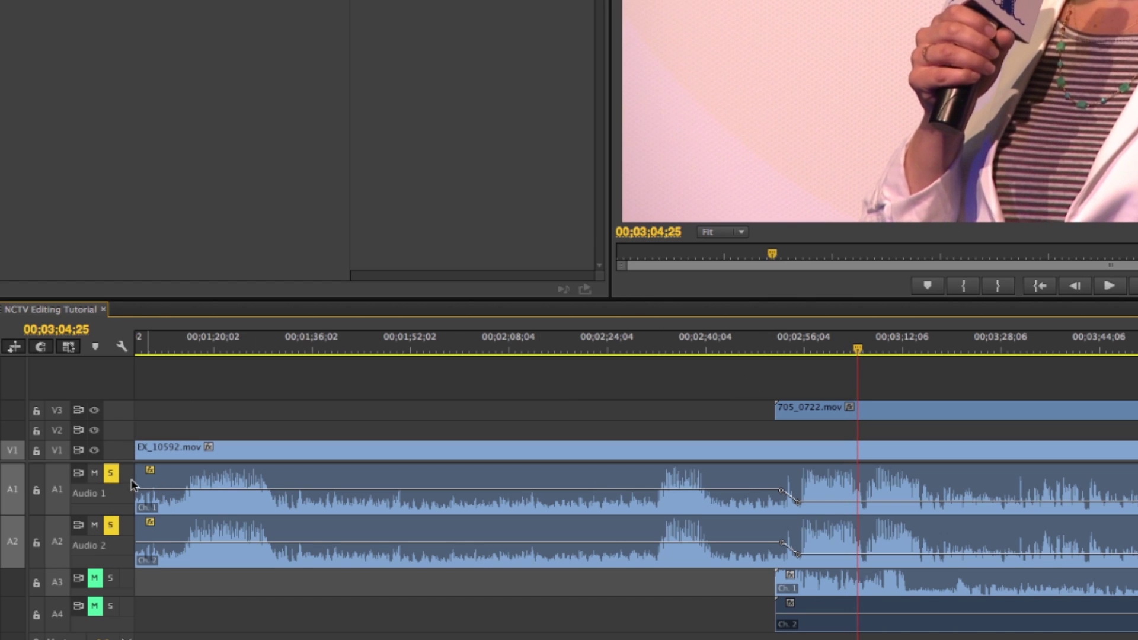
click(110, 578)
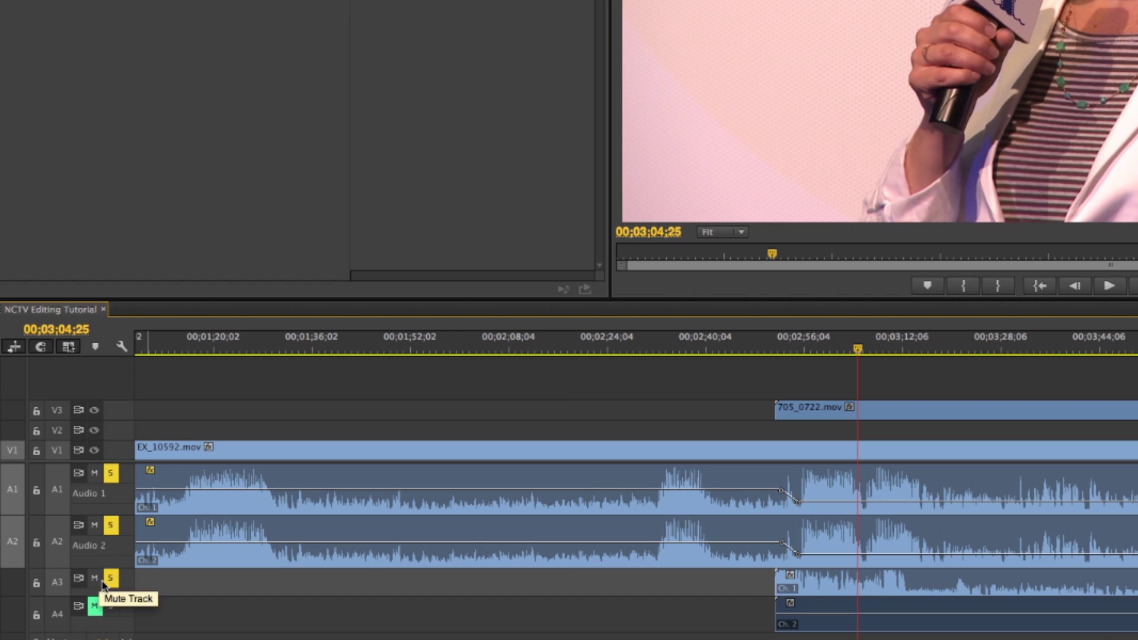
click(112, 608)
key(space)
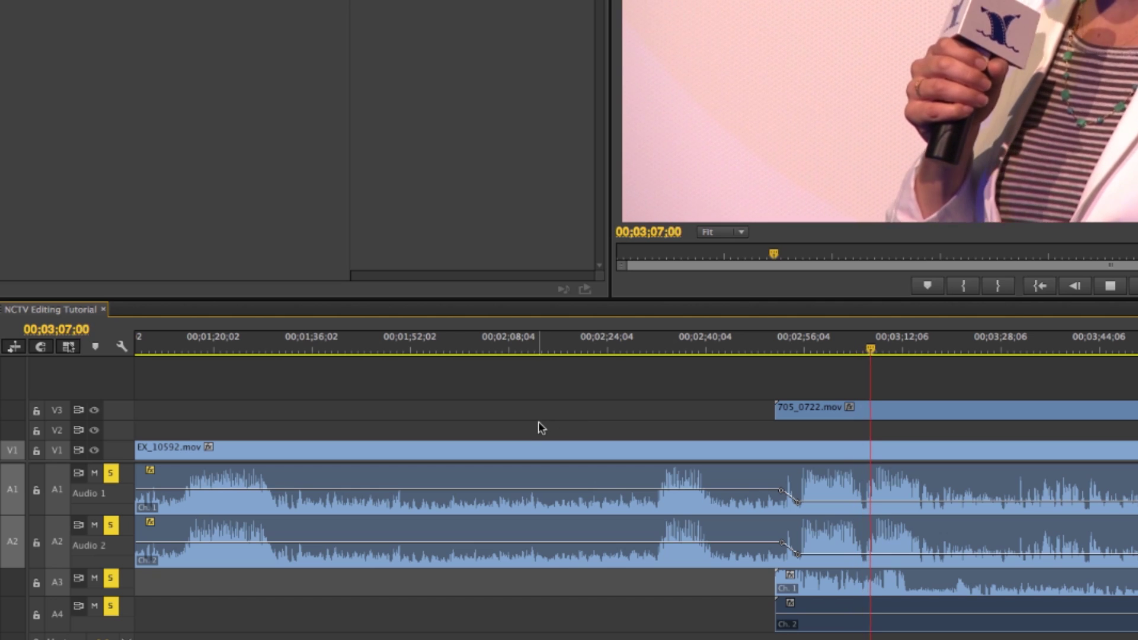
key(space)
- Mute A1 and A2 and clear their solos, leaving only A3 and A4 audible
click(114, 526)
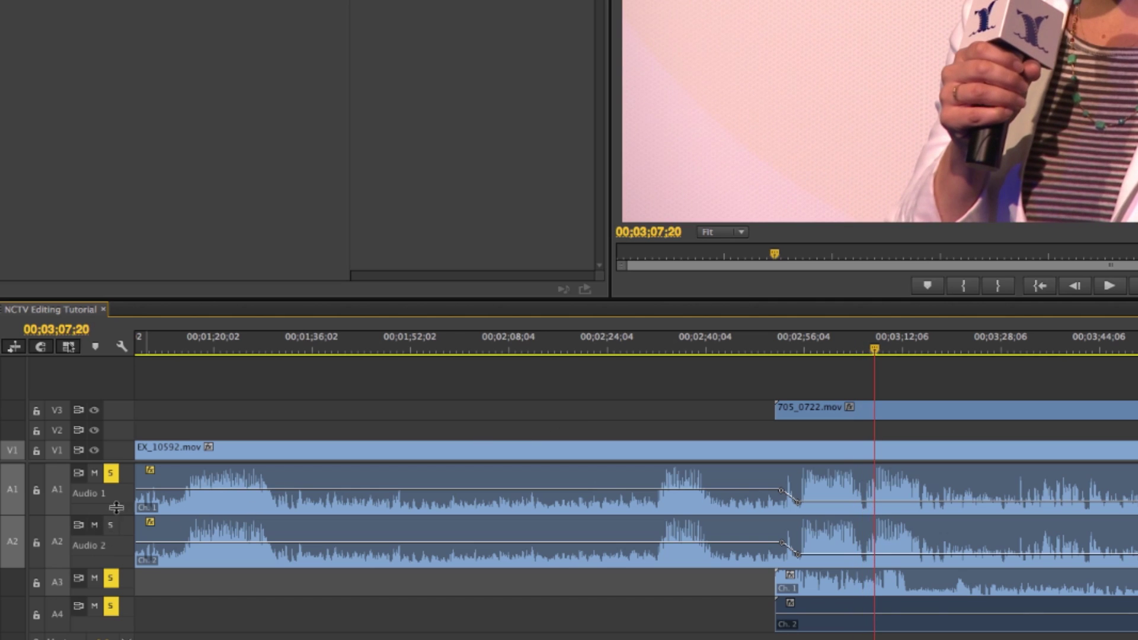
click(94, 473)
click(95, 525)
click(110, 473)
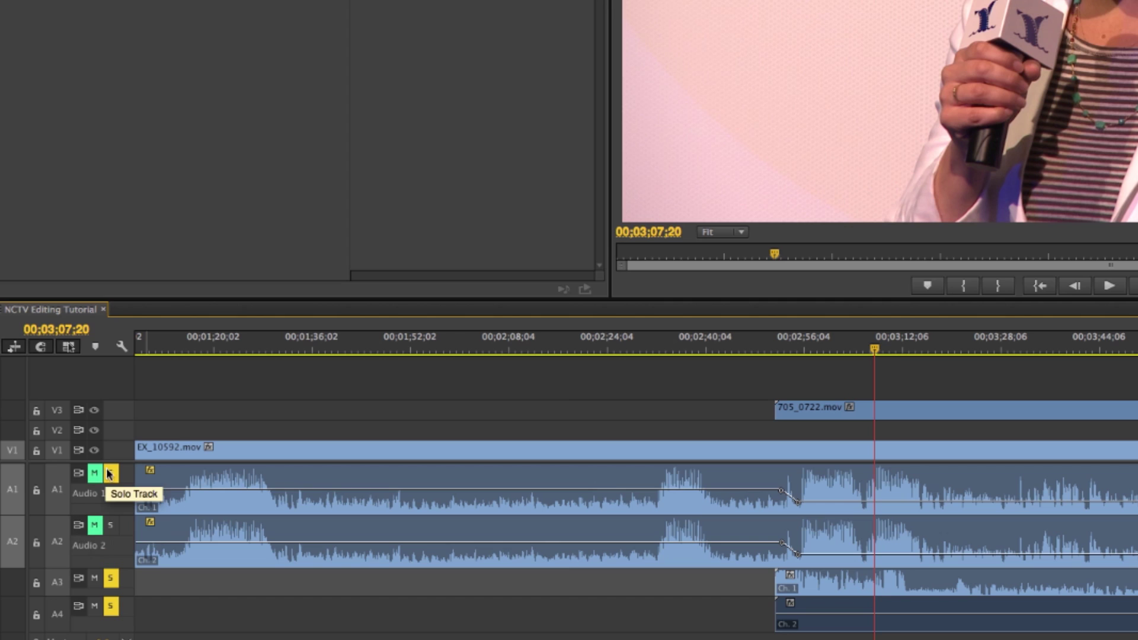
key(space)
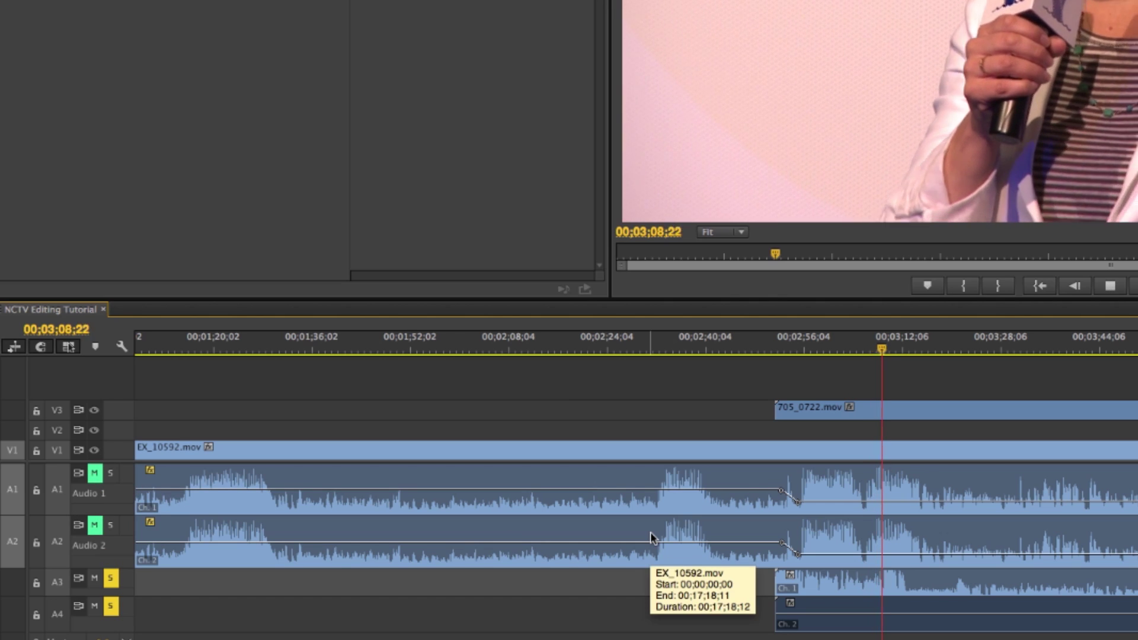
- Load the A3 clip into the Source Monitor and scrub through its audio
double_click(892, 587)
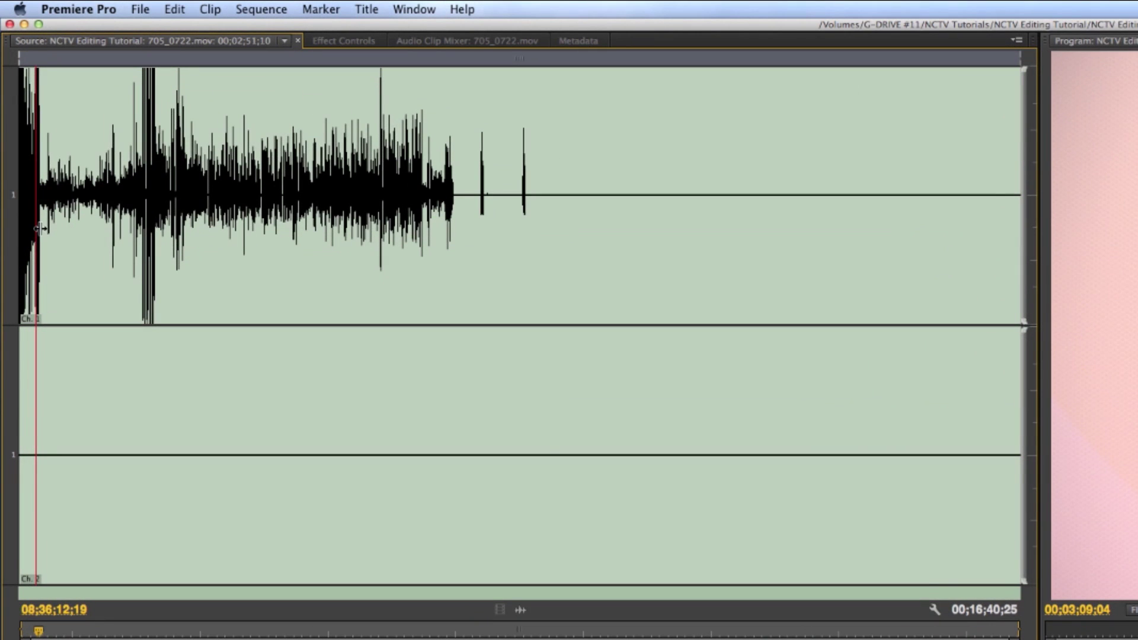
drag(140, 229, 96, 239)
click(1089, 483)
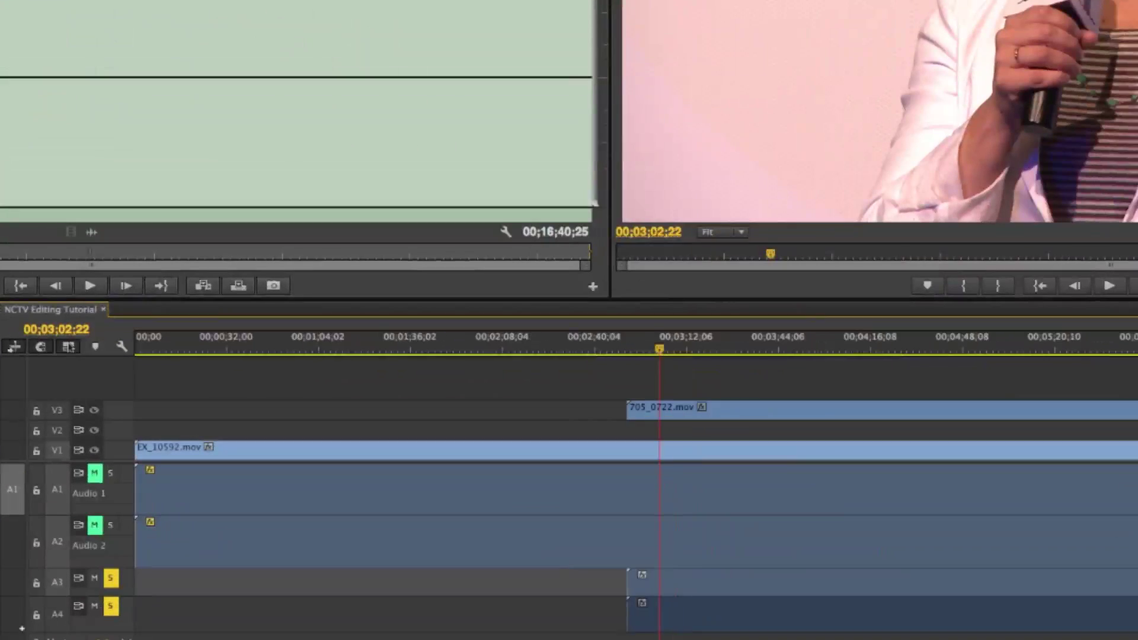
- Drag the Audio 1 and Audio 2 end volume keyframes down to -∞ dB
key(minus)
key(minus)
key(minus)
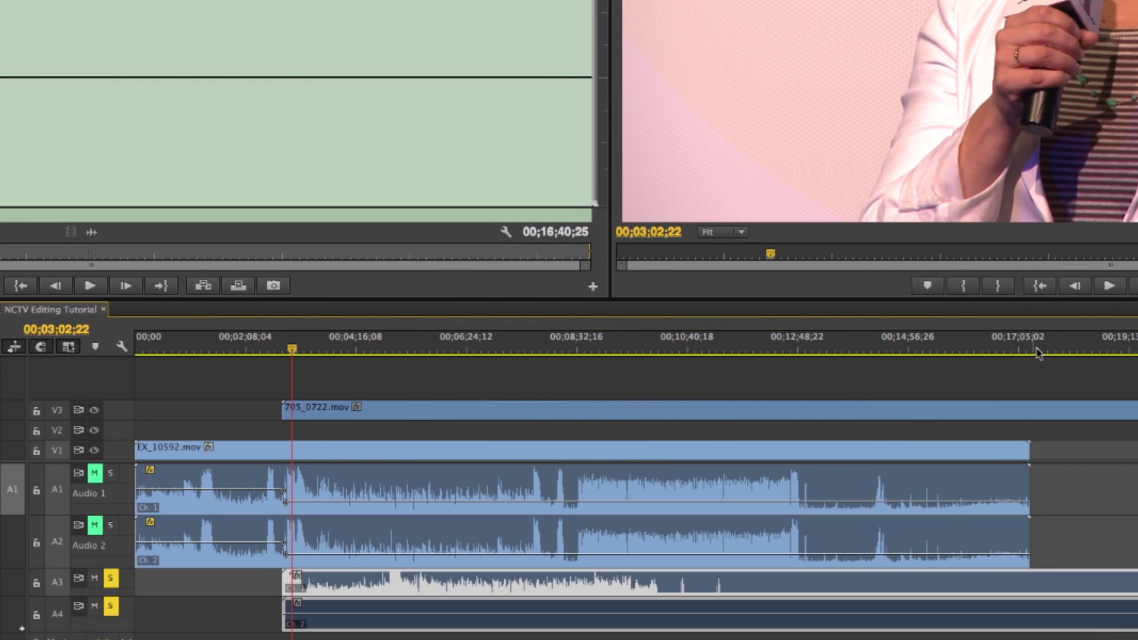
click(1037, 350)
click(1023, 502)
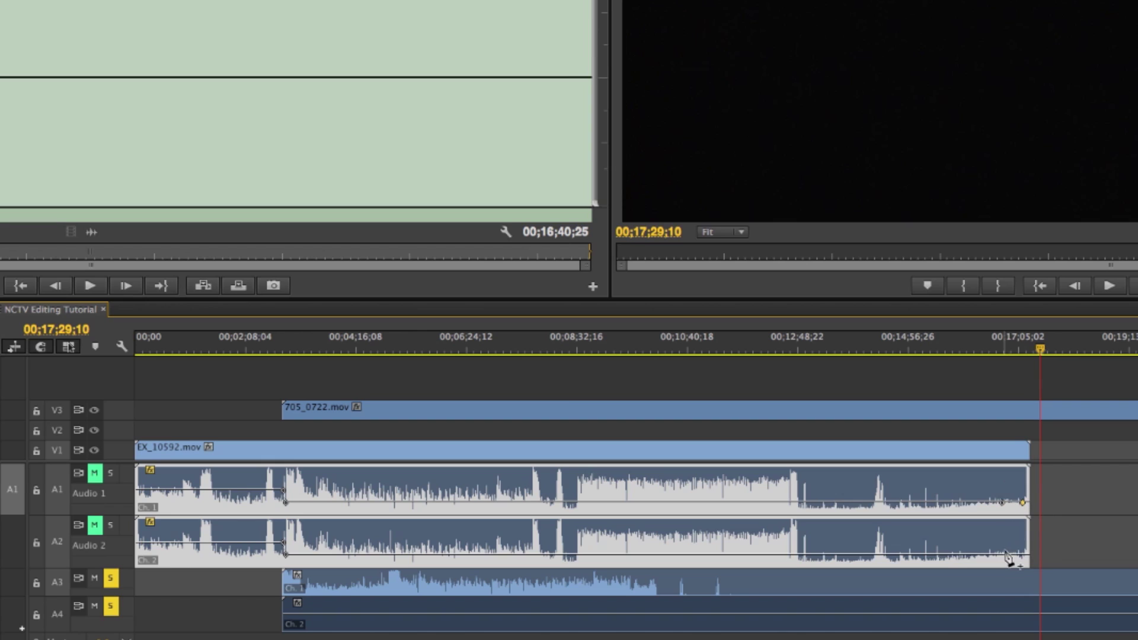
drag(1023, 556, 1024, 571)
drag(1023, 502, 1024, 518)
- Clear the A3/A4 solos and A1/A2 mutes, mute A3 and A4, and play the fade-out
click(111, 606)
click(111, 579)
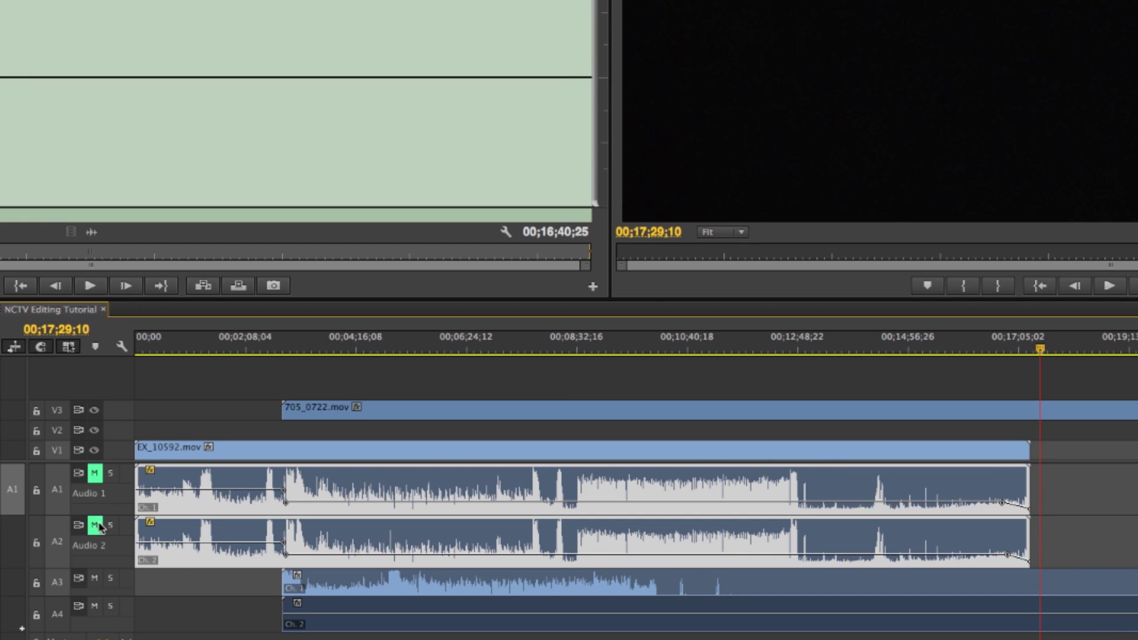
click(94, 525)
click(100, 480)
click(95, 579)
click(94, 606)
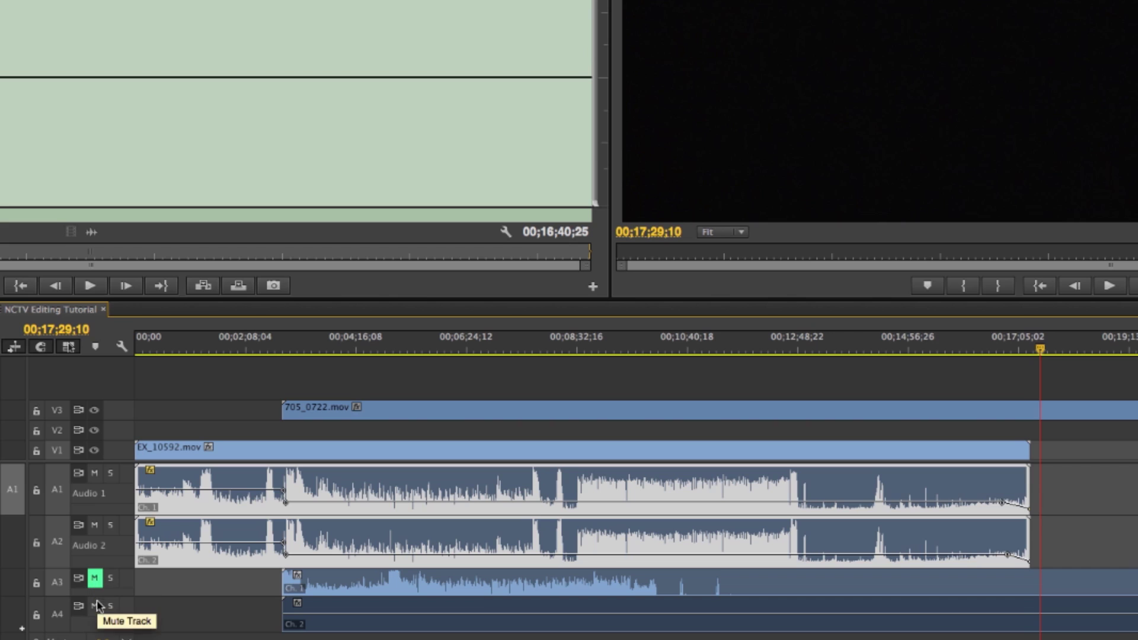
click(1014, 351)
key(space)
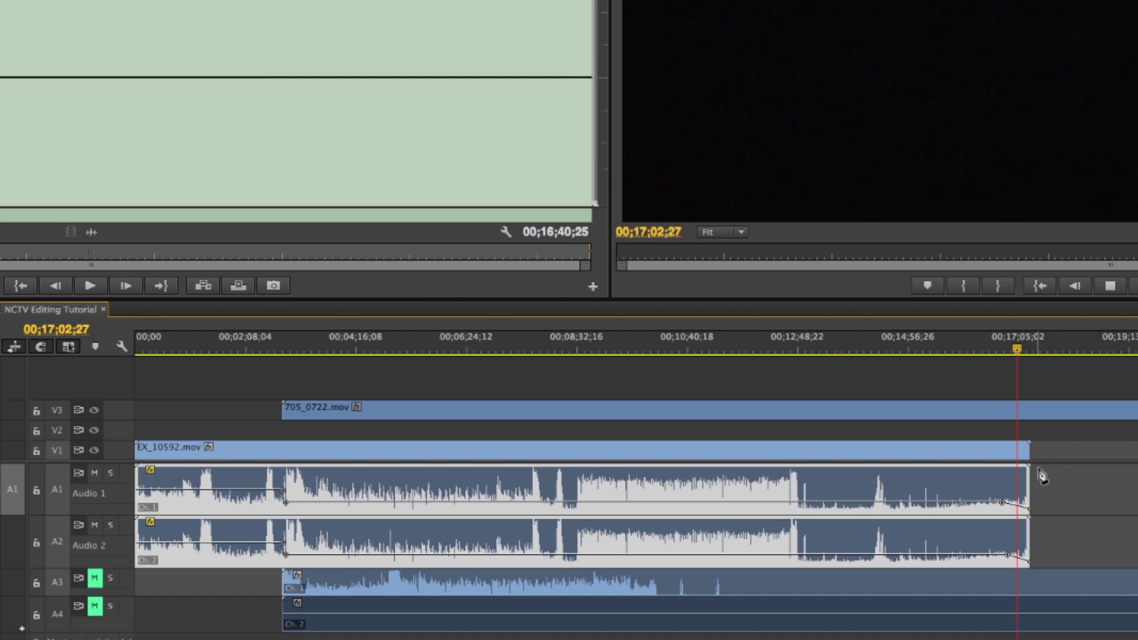
- Apply default audio crossfades at the end of the Audio 1 and Audio 2 clips
key(space)
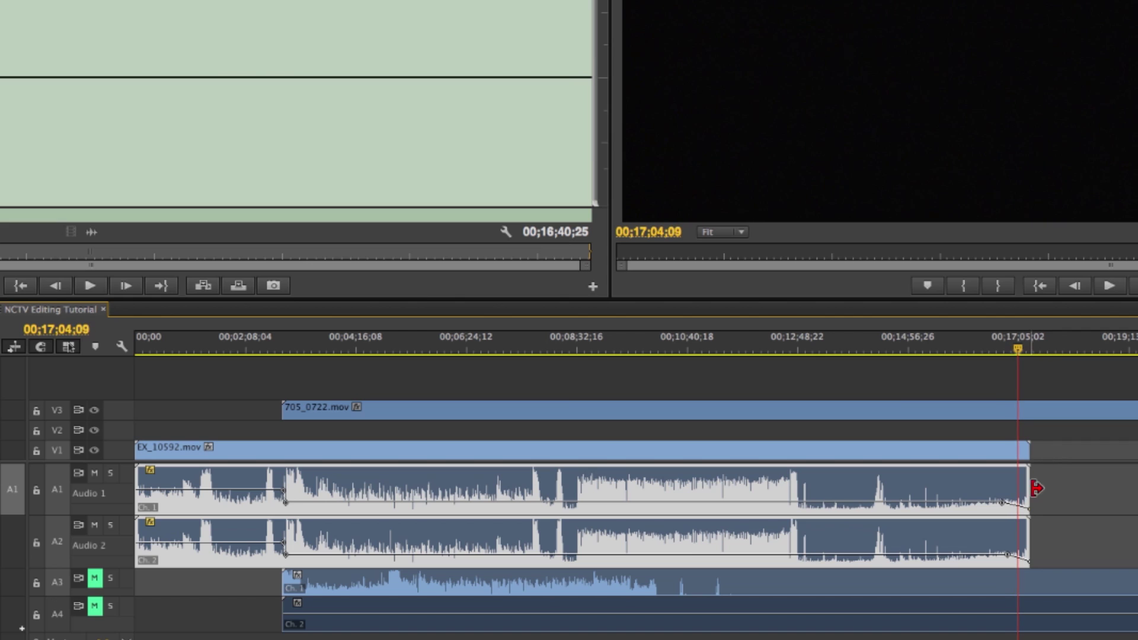
right_click(1033, 498)
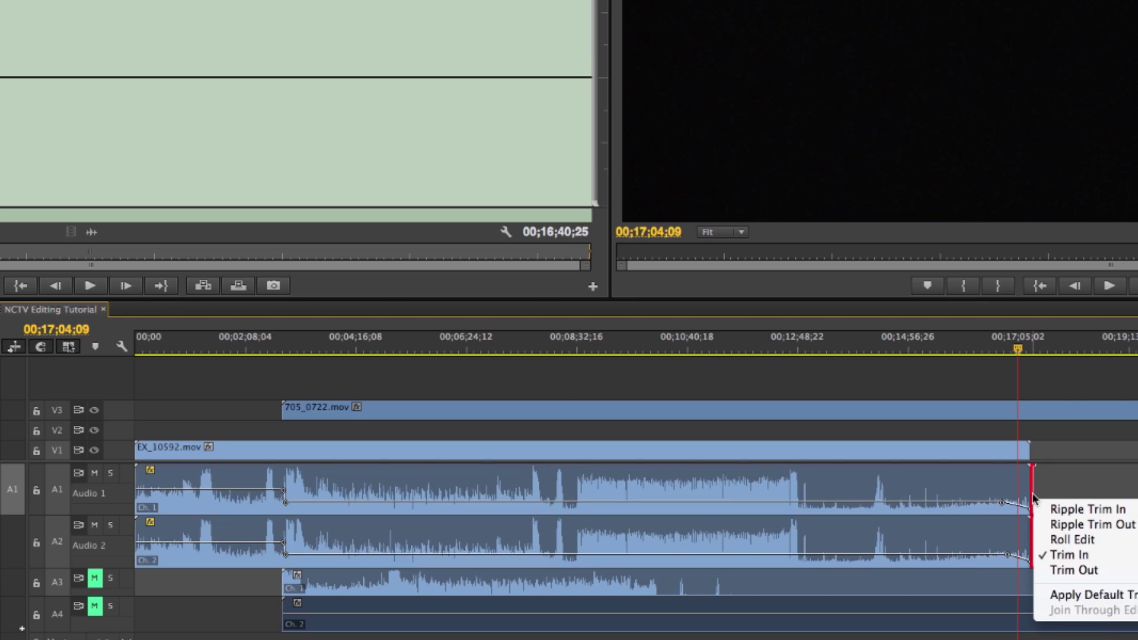
click(1128, 603)
- Play through the crossfades, then delete the Audio 2 crossfade
key(=)
key(=)
key(=)
key(=)
key(=)
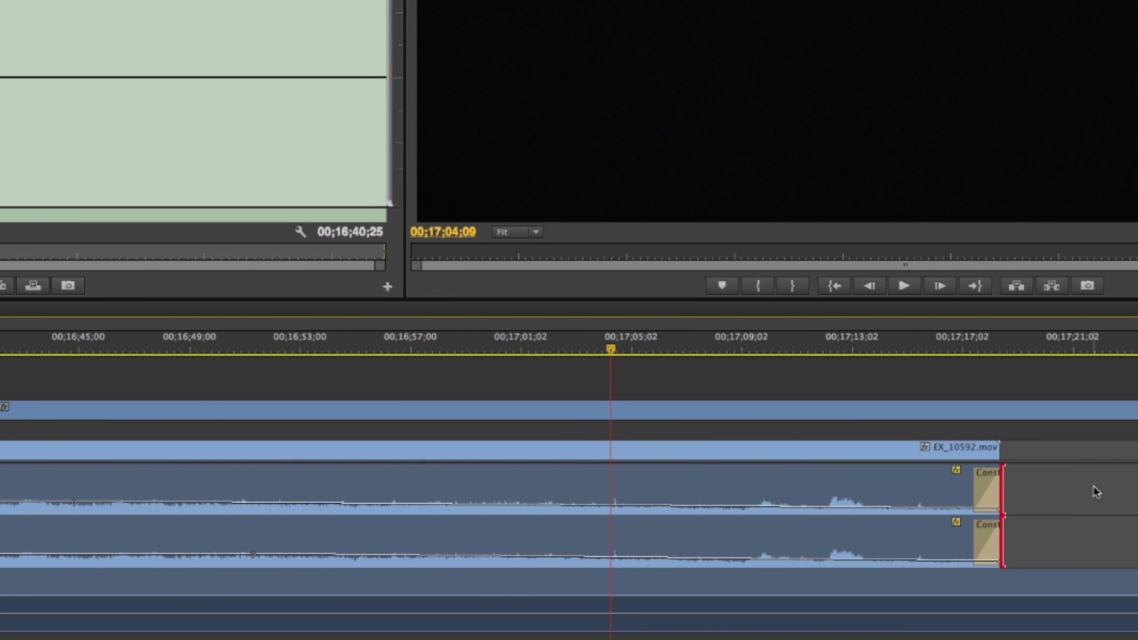
click(1096, 492)
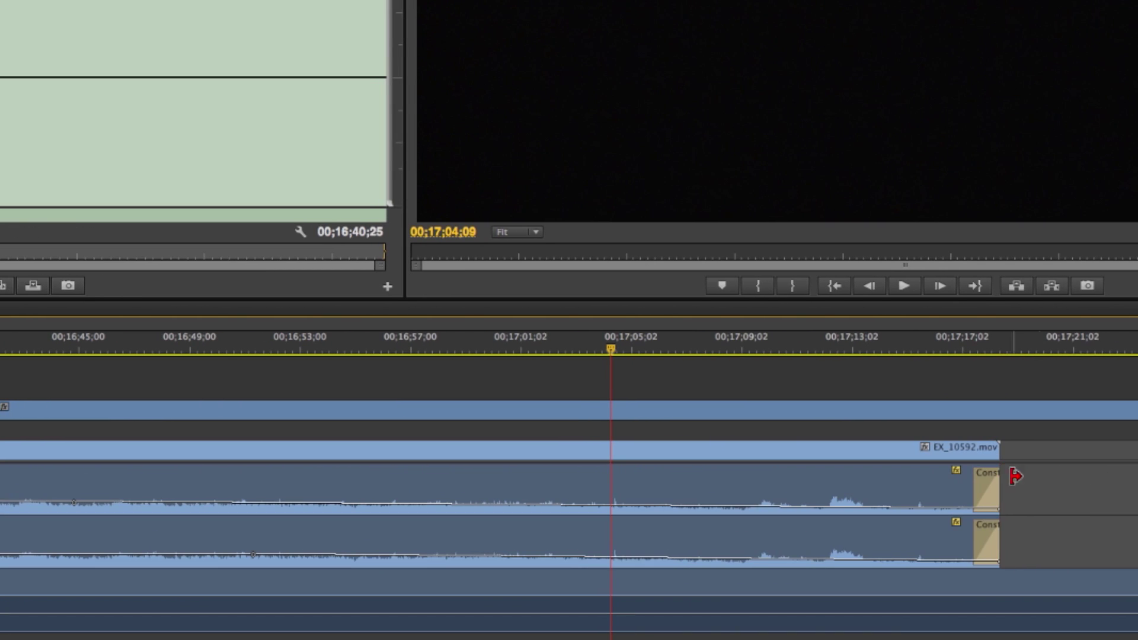
click(972, 347)
key(space)
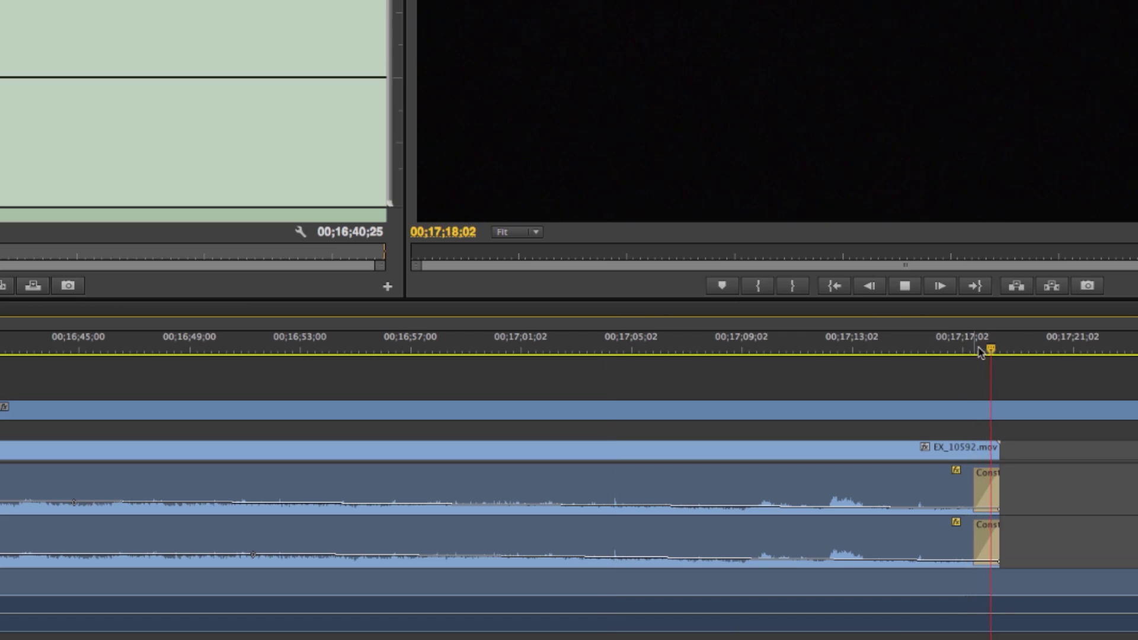
click(993, 524)
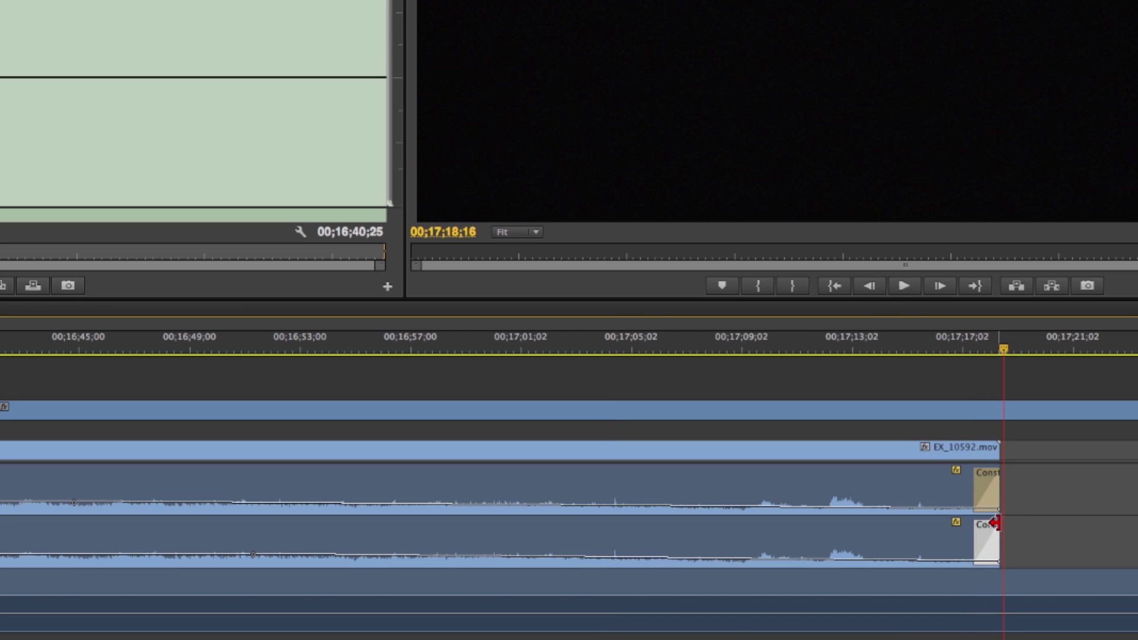
key(Delete)
scroll(645, 468, down, 5)
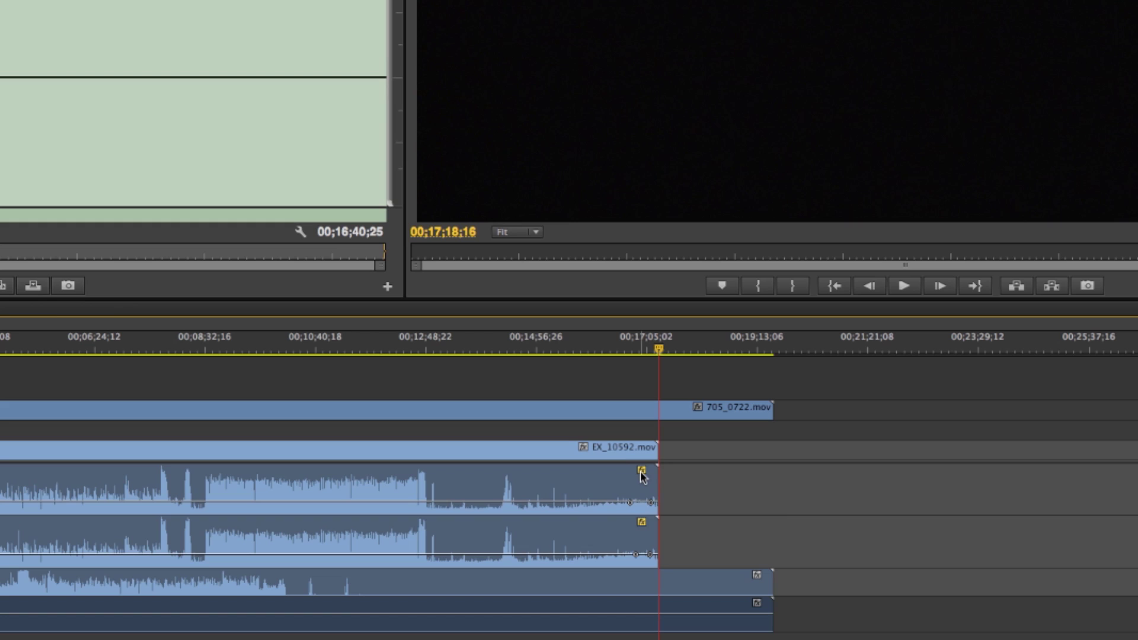
- Display the Panner Pan line on both the Audio 1 and Audio 2 clips
click(642, 473)
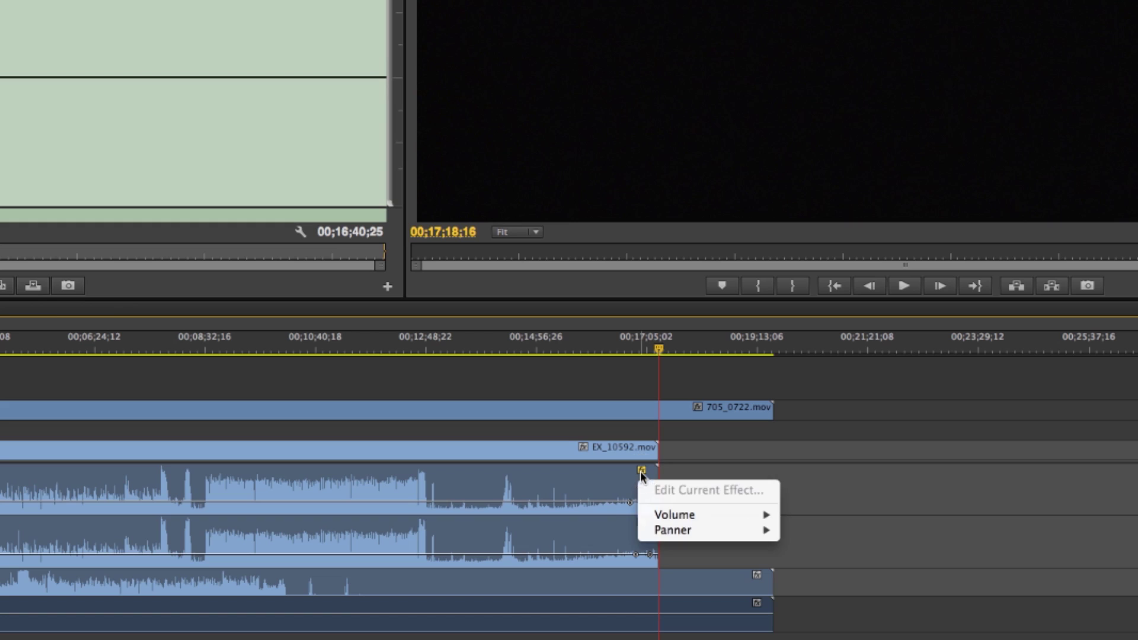
key(Escape)
click(641, 472)
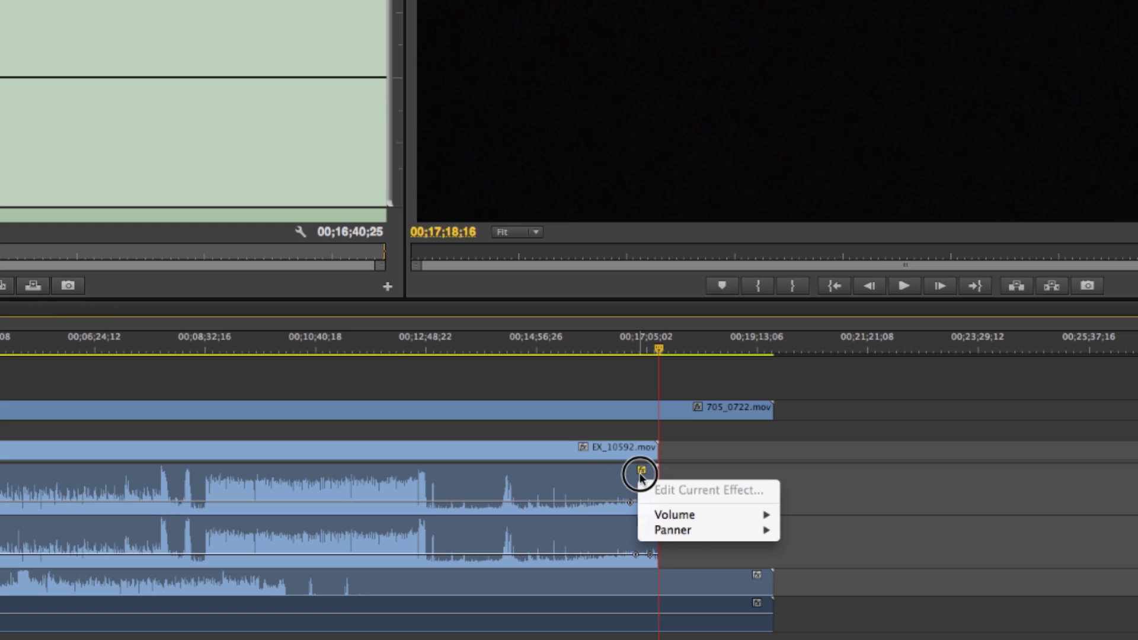
mouse_move(674, 517)
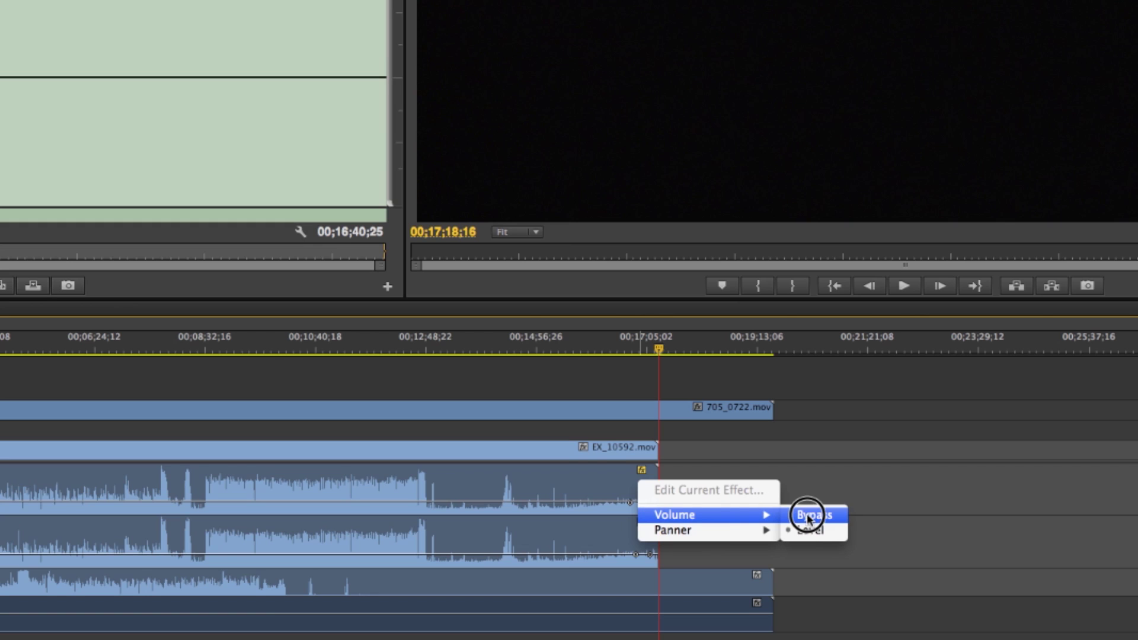
mouse_move(724, 529)
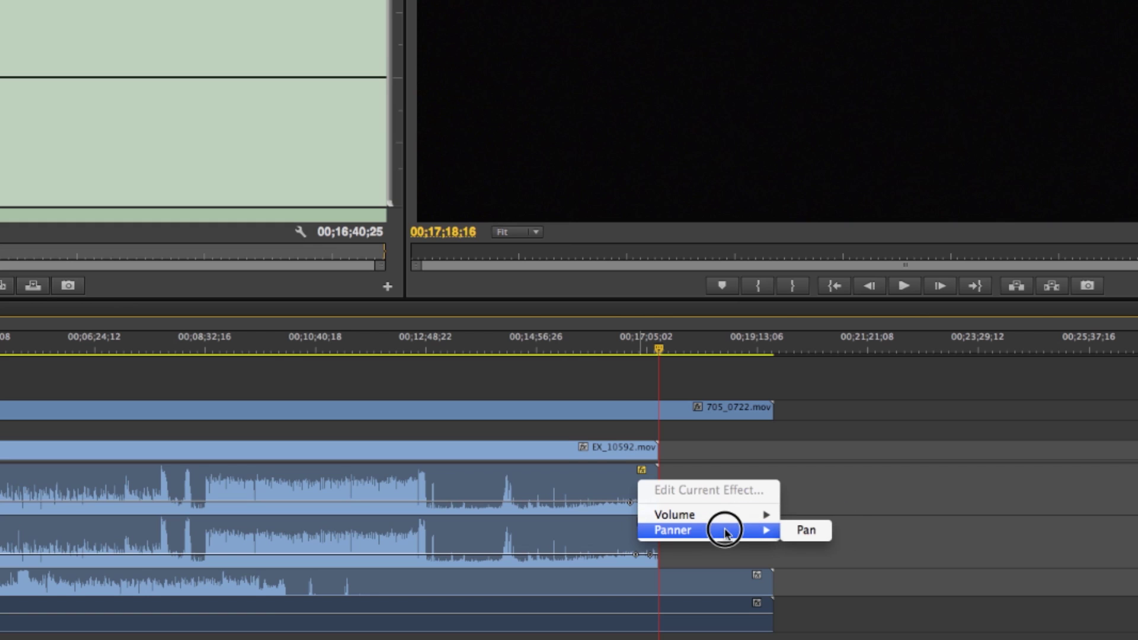
click(807, 530)
scroll(795, 534, up, 5)
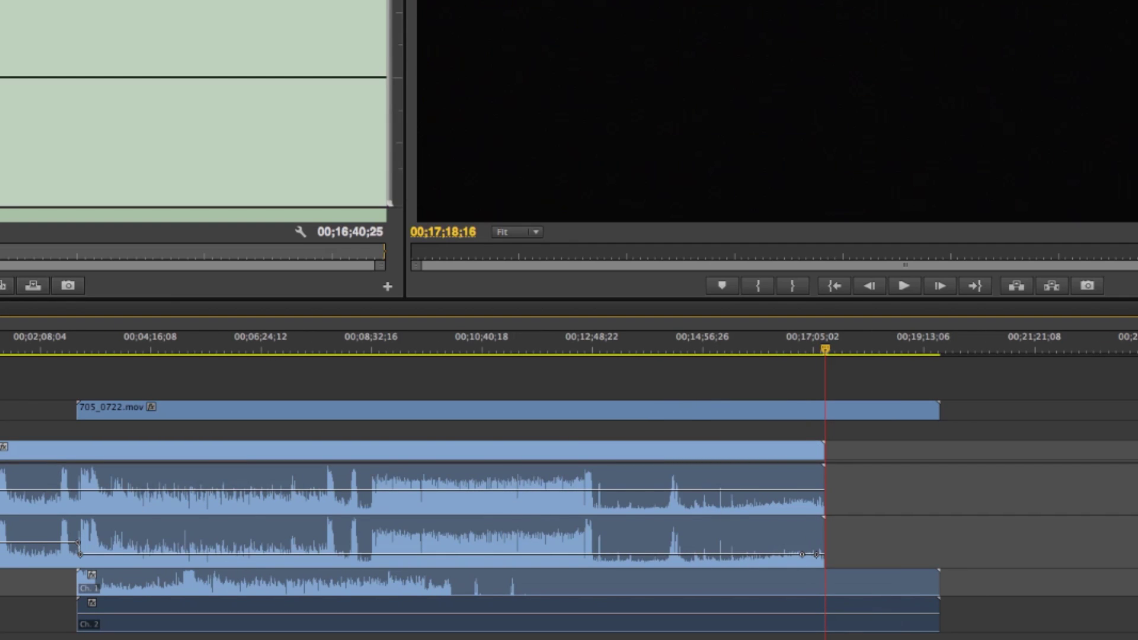
right_click(148, 535)
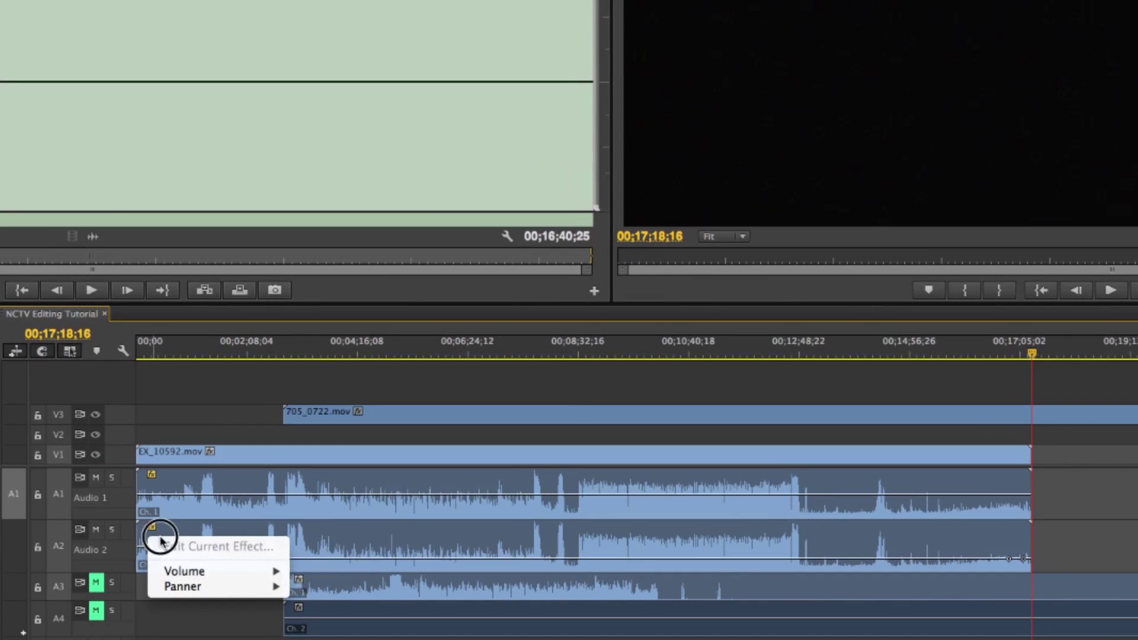
mouse_move(183, 584)
click(342, 593)
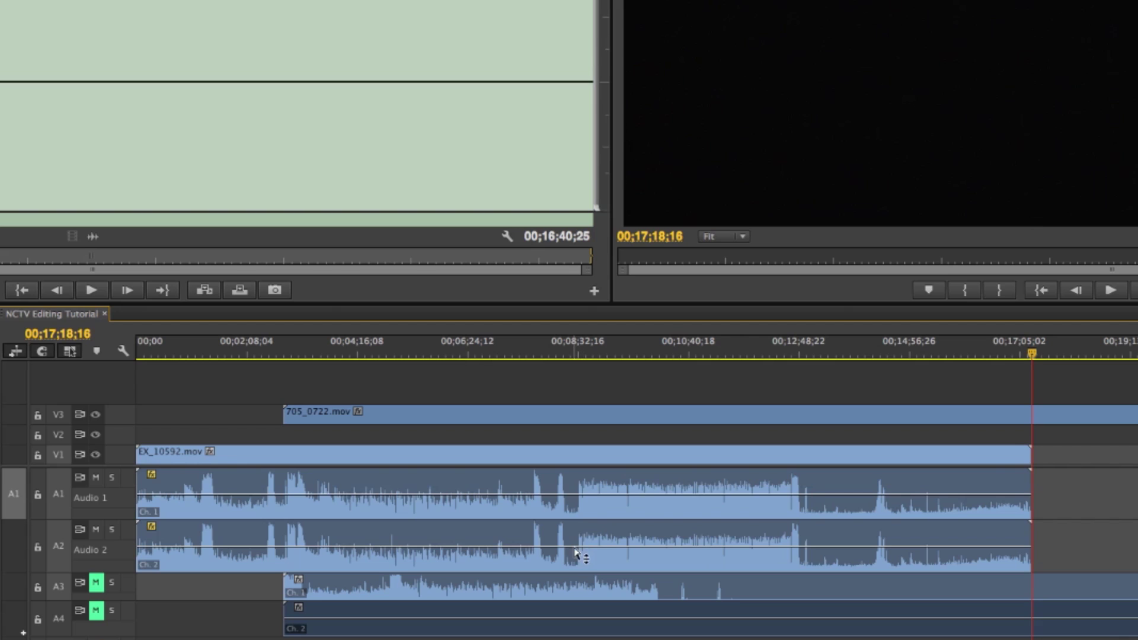
- Pan Audio 2 to +100 and Audio 1 to -100, then play from about 00;09;49
drag(573, 554, 573, 580)
drag(580, 495, 580, 474)
click(646, 354)
key(space)
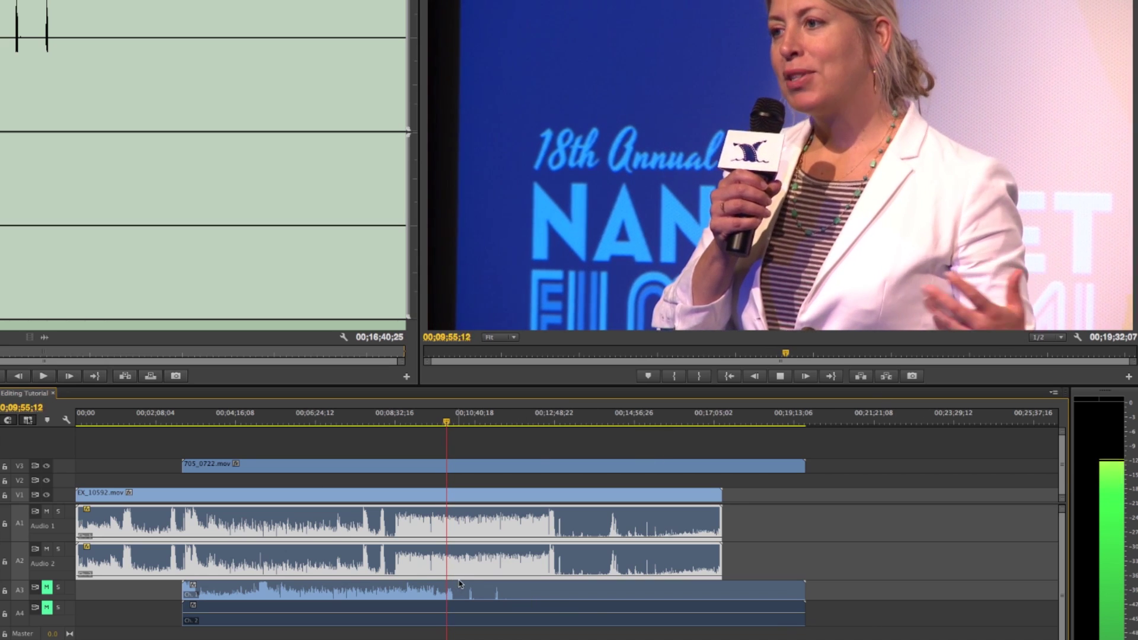
- Stop playback, set the Audio 1 line to -6.38 at 00;02;44;06, and zoom in
key(space)
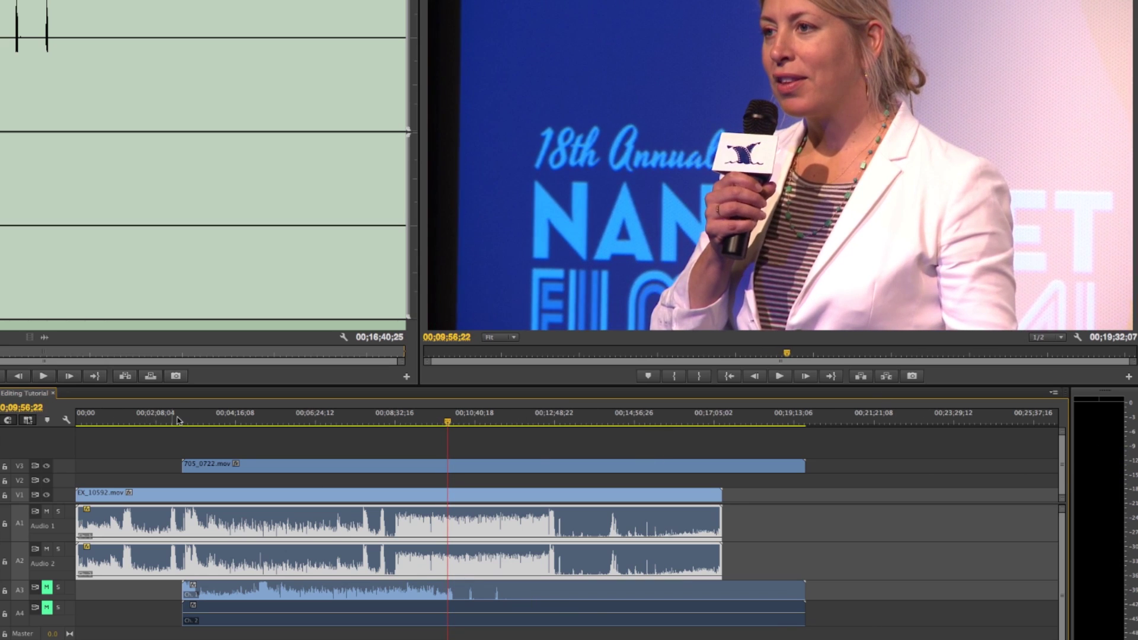
click(178, 421)
drag(193, 544, 196, 533)
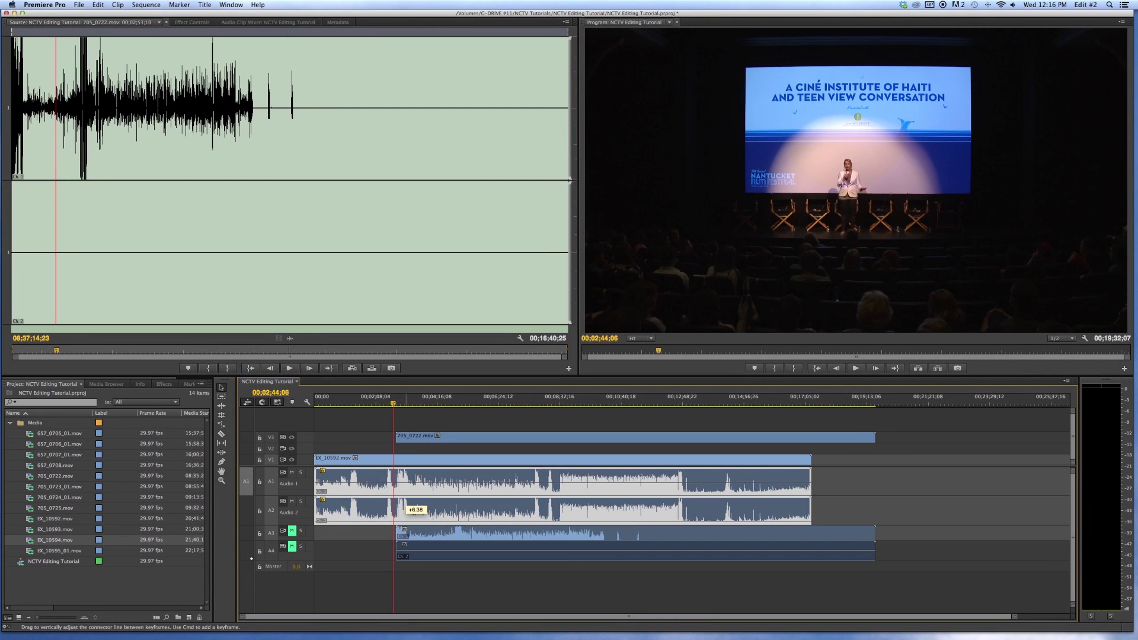
drag(409, 480, 409, 483)
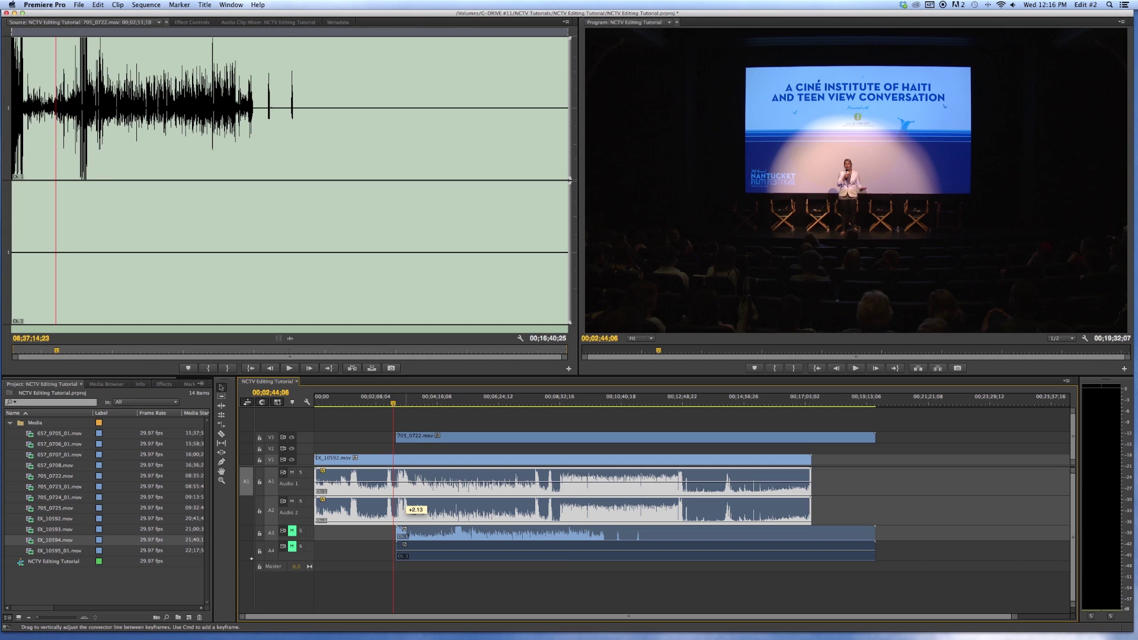
key(=)
key(=)
key(=)
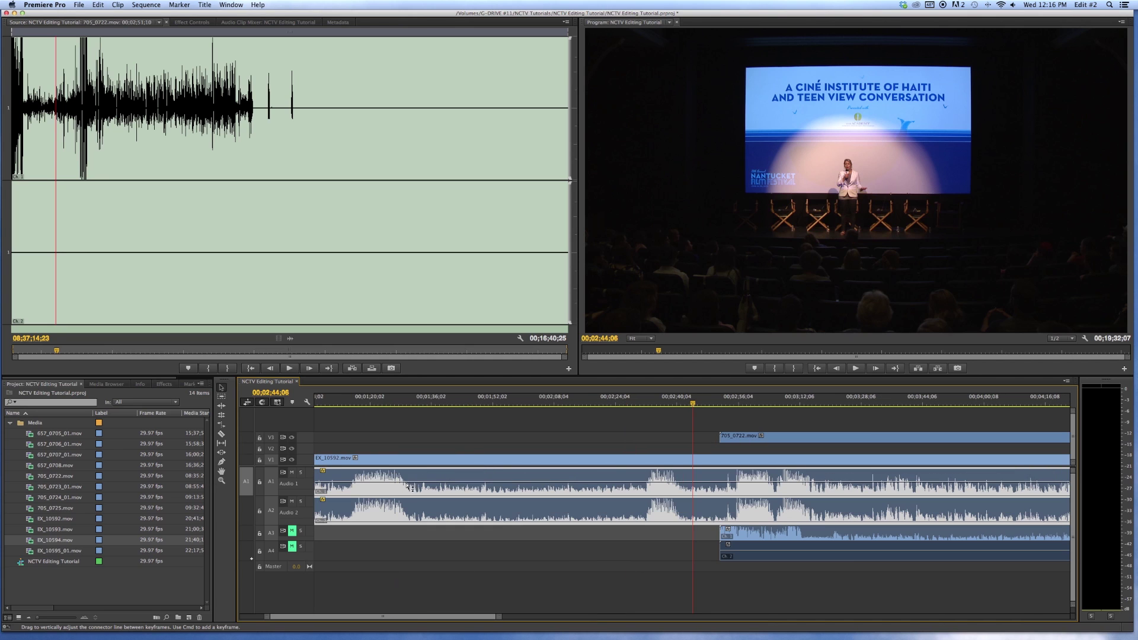